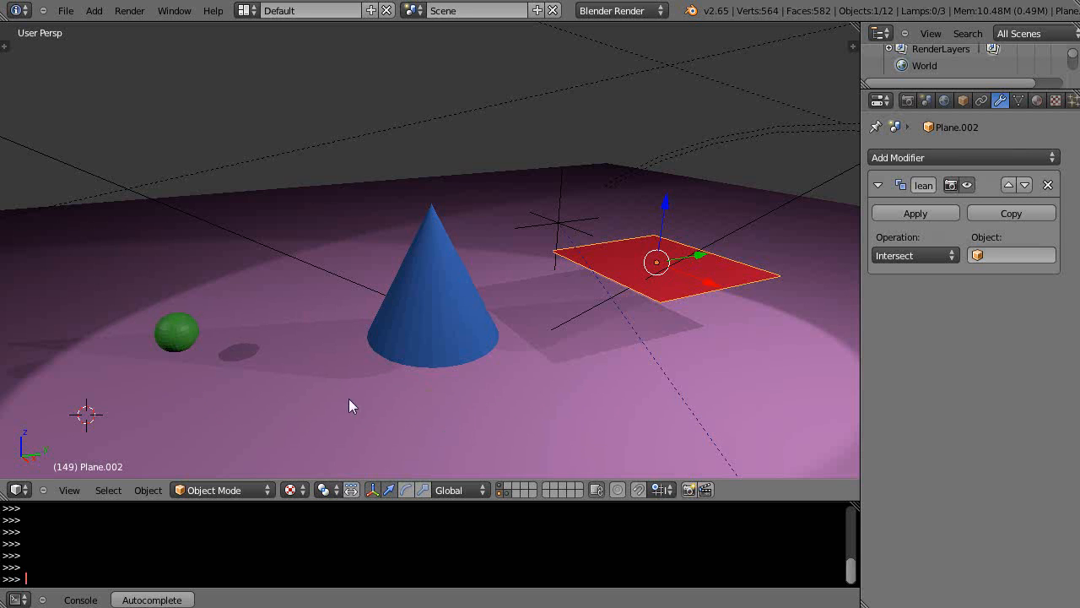
# Examine the blue cone, the green sphere and the red plane in the scene
pyautogui.click(505, 413)
pyautogui.scroll(-1, 505, 414)
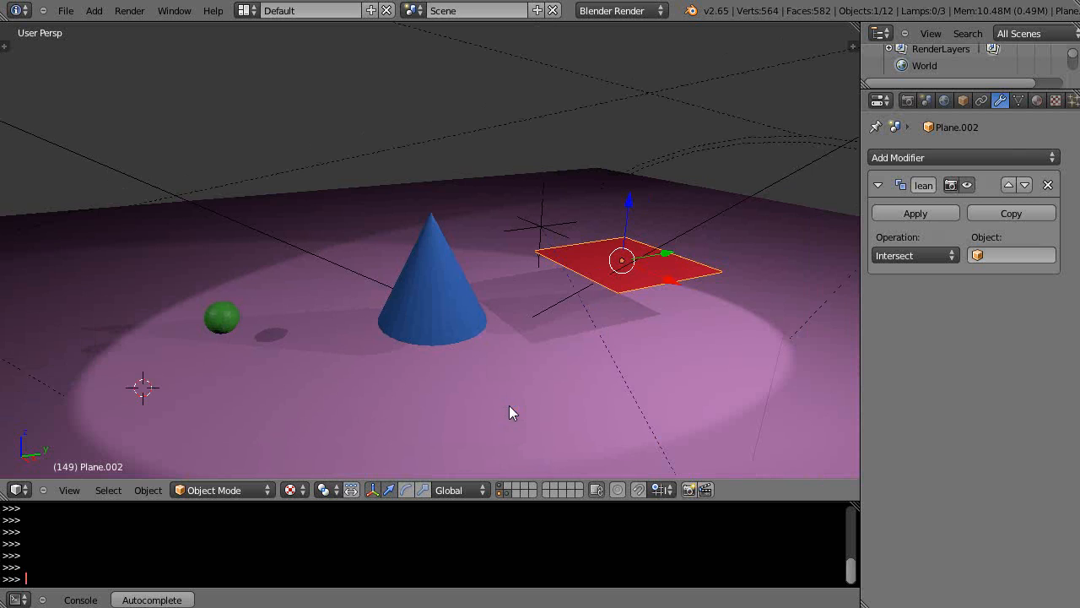
pyautogui.scroll(2, 510, 413)
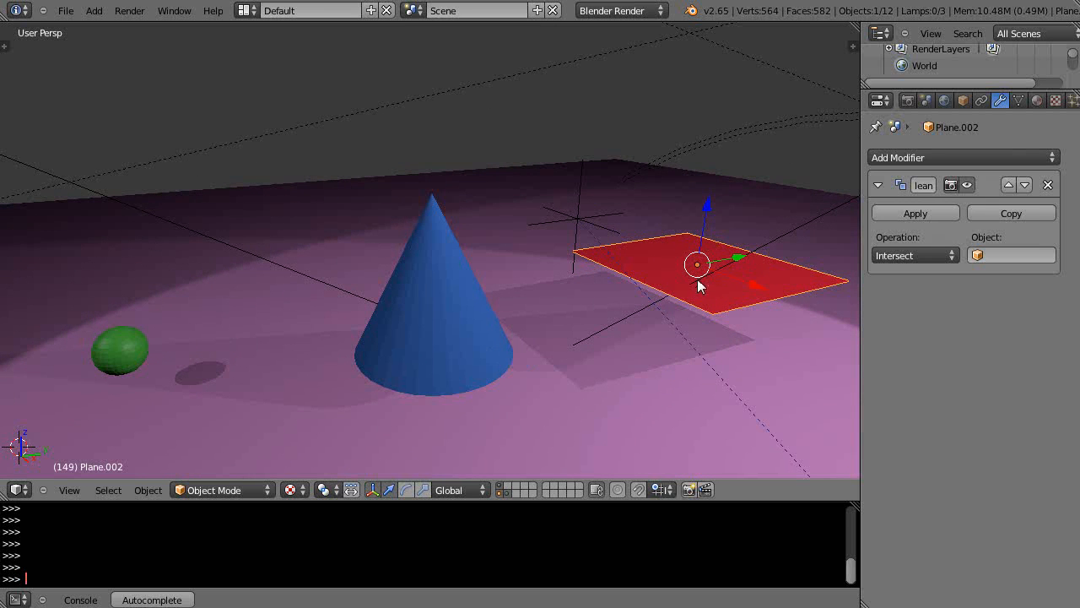
pyautogui.rightClick(465, 336)
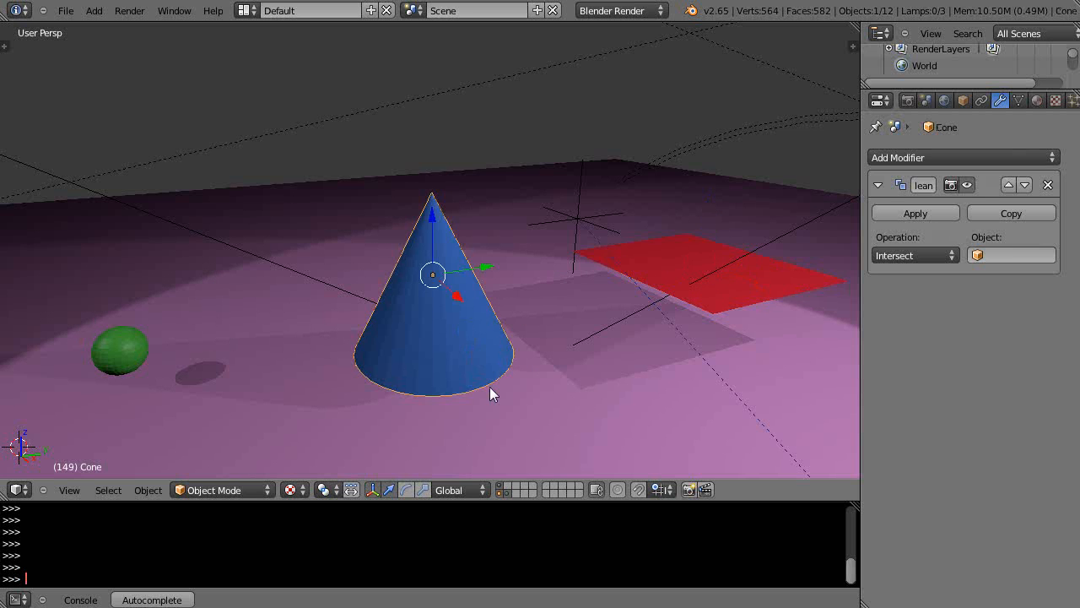
pyautogui.moveTo(489, 390)
pyautogui.mouseDown(button='middle')
pyautogui.moveTo(405, 384)
pyautogui.moveTo(477, 393)
pyautogui.moveTo(492, 379)
pyautogui.mouseUp(button='middle')
pyautogui.scroll(-2, 479, 377)
pyautogui.scroll(1, 480, 377)
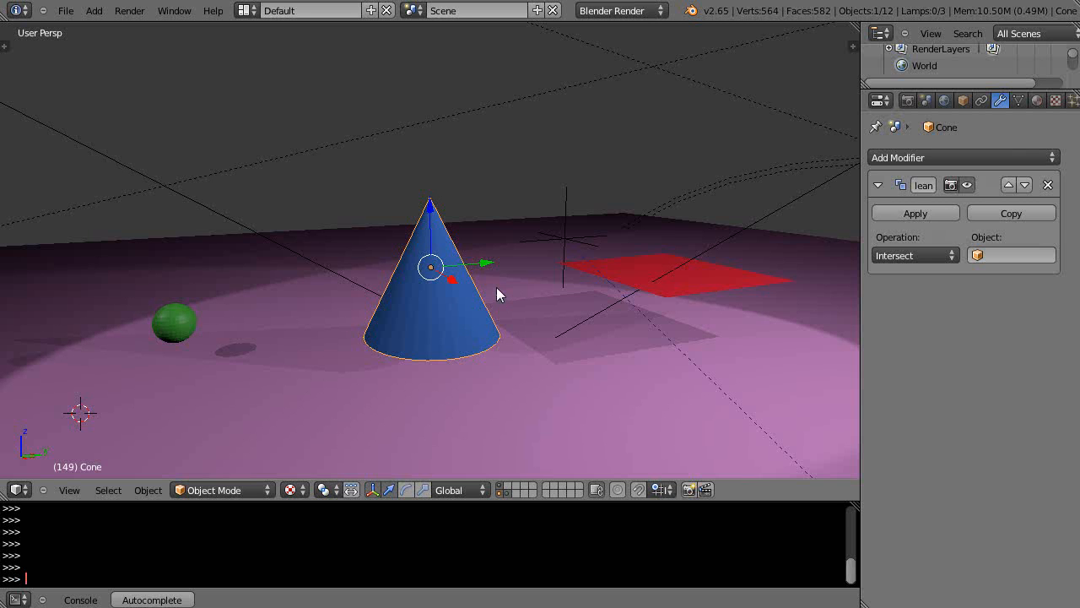
pyautogui.scroll(1, 498, 291)
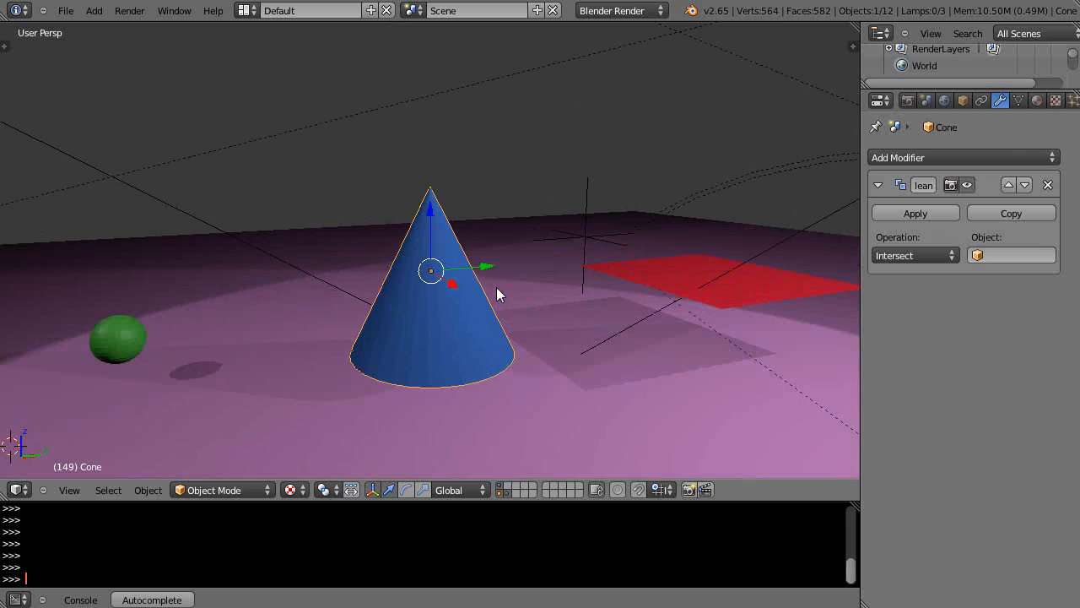
pyautogui.scroll(1, 499, 291)
pyautogui.scroll(-2, 501, 293)
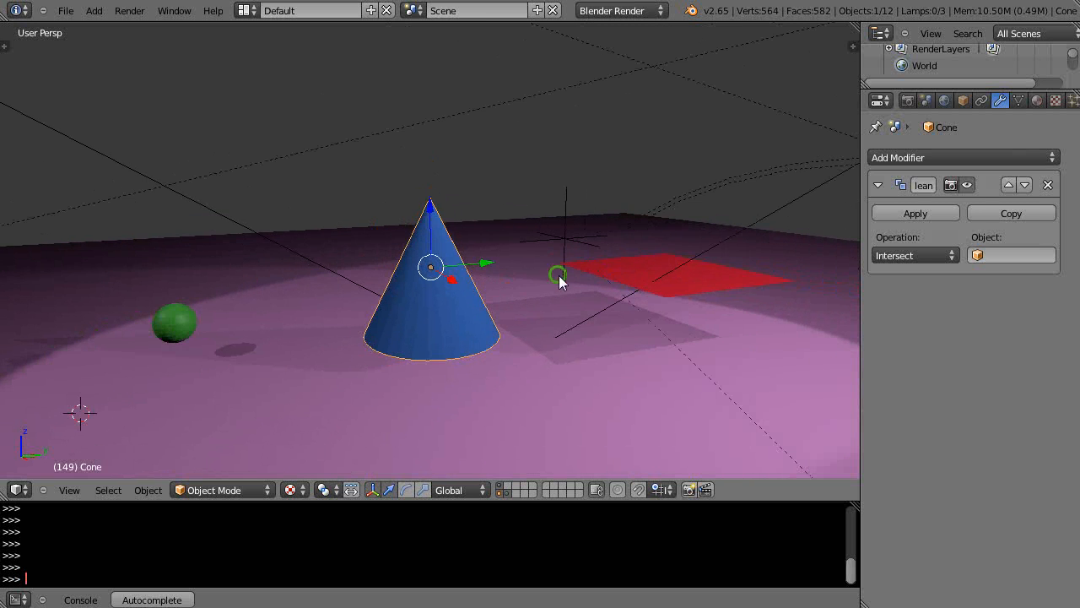
# Move the horizontal red plane along Y and adjust it along X so it cuts through the middle of the blue cone
pyautogui.moveTo(560, 281); pyautogui.dragTo(569, 321, button='middle')
pyautogui.rightClick(617, 246)
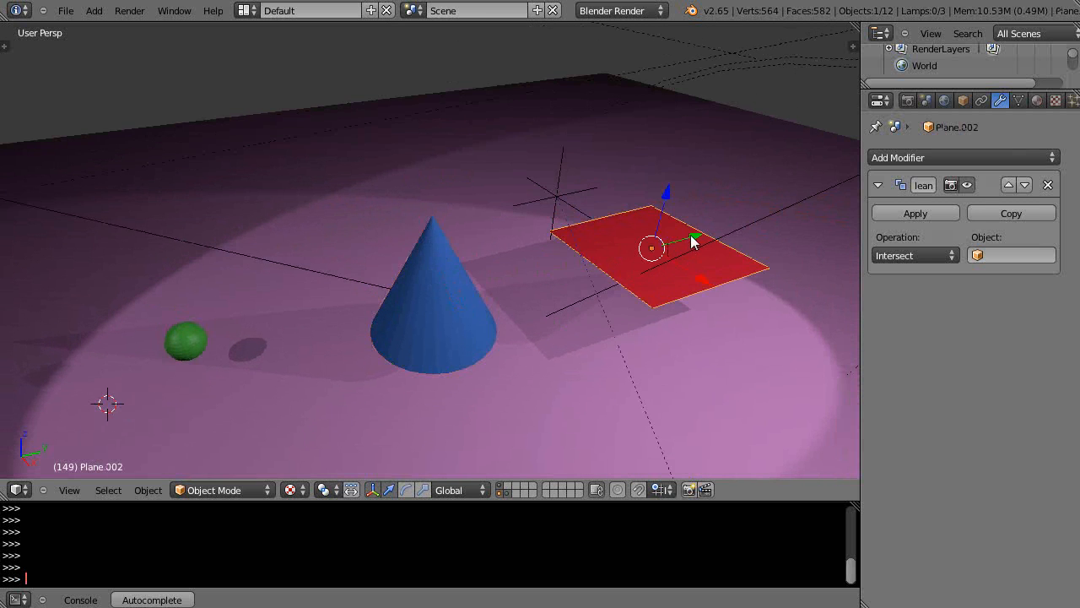
pyautogui.moveTo(694, 241); pyautogui.dragTo(495, 336)
pyautogui.moveTo(525, 404)
pyautogui.mouseDown(button='middle')
pyautogui.moveTo(500, 353)
pyautogui.moveTo(514, 342)
pyautogui.moveTo(600, 378)
pyautogui.moveTo(524, 384)
pyautogui.mouseUp(button='middle')
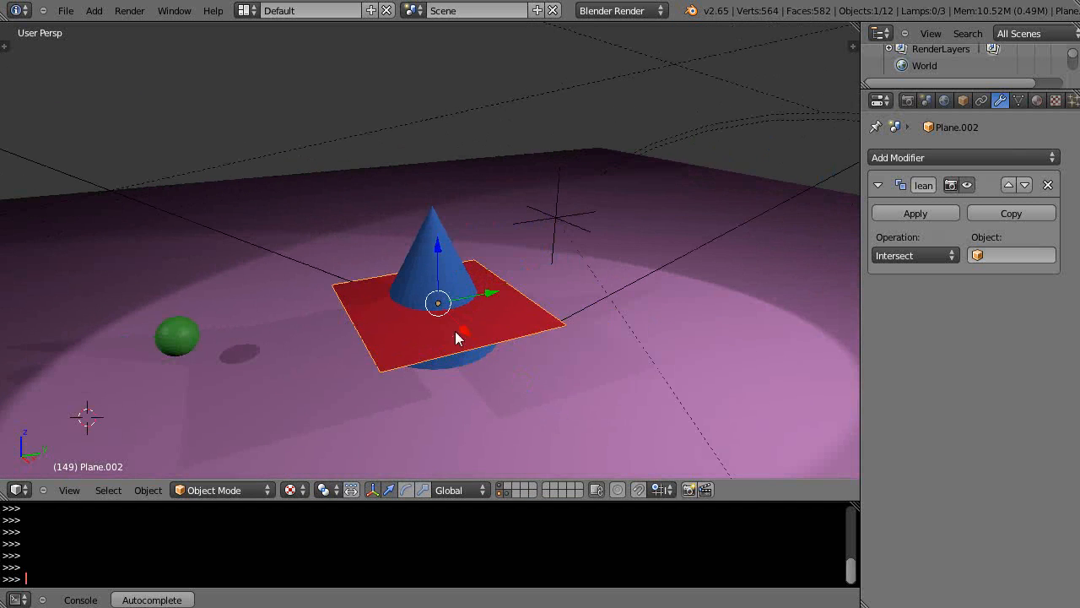
pyautogui.moveTo(465, 330); pyautogui.dragTo(461, 327)
pyautogui.moveTo(463, 330); pyautogui.dragTo(630, 340, button='middle')
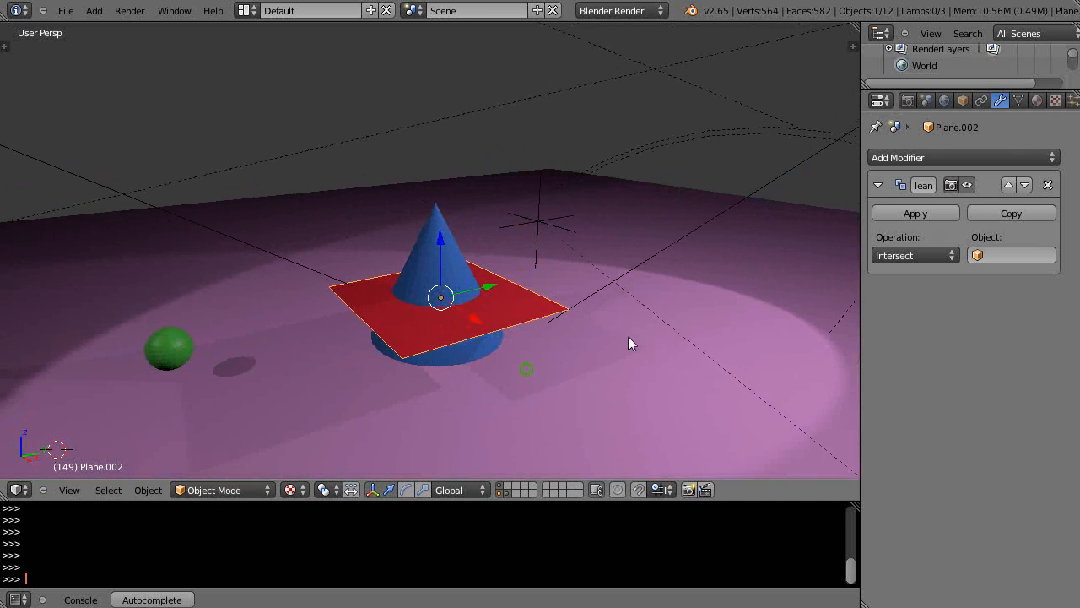
# Remove the Boolean modifier from the red plane and rename the plane Slicer
pyautogui.click(1047, 184)
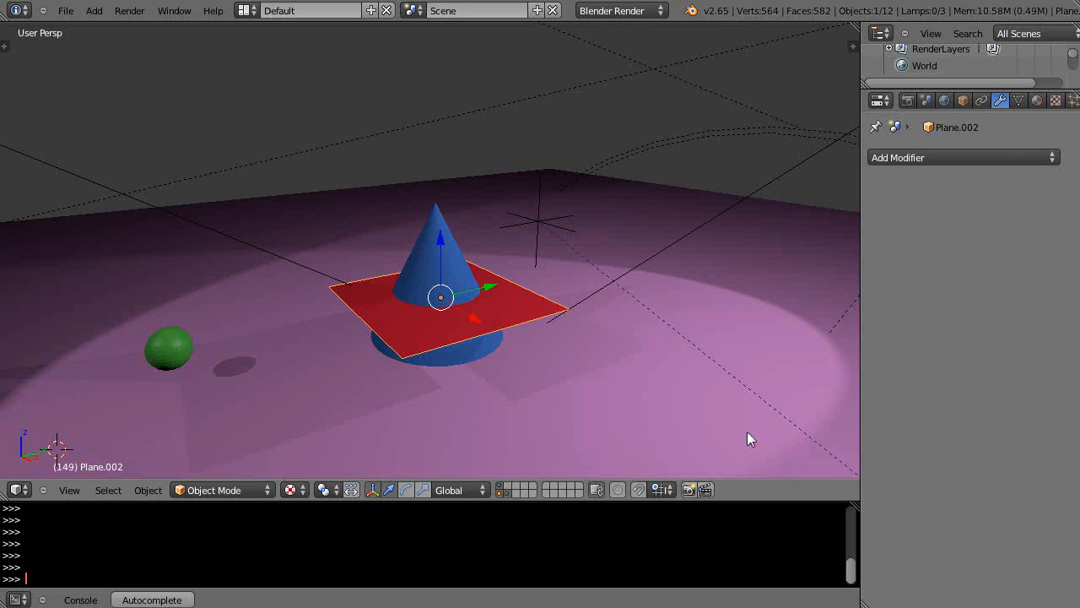
pyautogui.press('n')
pyautogui.scroll(-4, 759, 405)
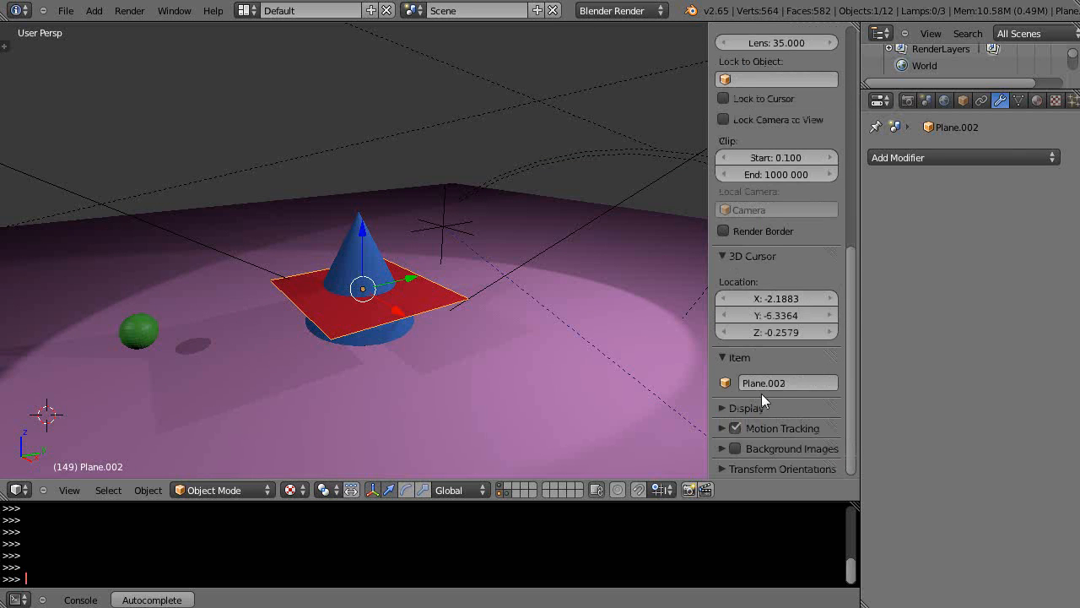
pyautogui.click(796, 381)
pyautogui.write('Slcier')
pyautogui.press('BackSpace')
pyautogui.press('BackSpace')
pyautogui.press('BackSpace')
pyautogui.write('ice')
pyautogui.press('Return')
pyautogui.press('b')
pyautogui.press('Escape')
pyautogui.press('n')
pyautogui.scroll(3, 482, 289)
pyautogui.scroll(-1, 476, 309)
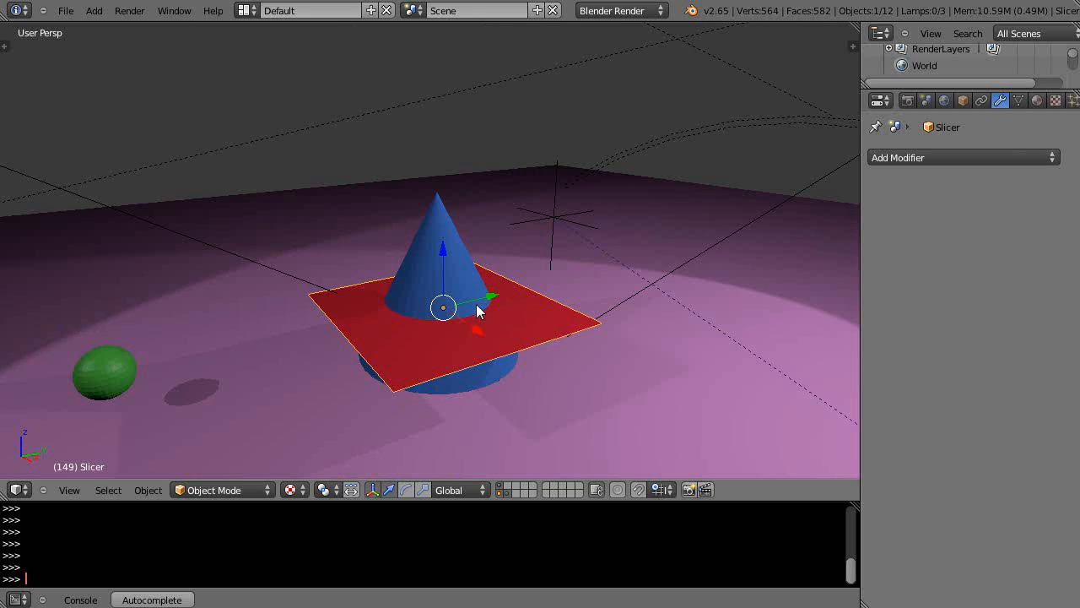
# Replace the cone's Boolean modifier with a new one set to Intersect, using Slicer as the object
pyautogui.rightClick(447, 248)
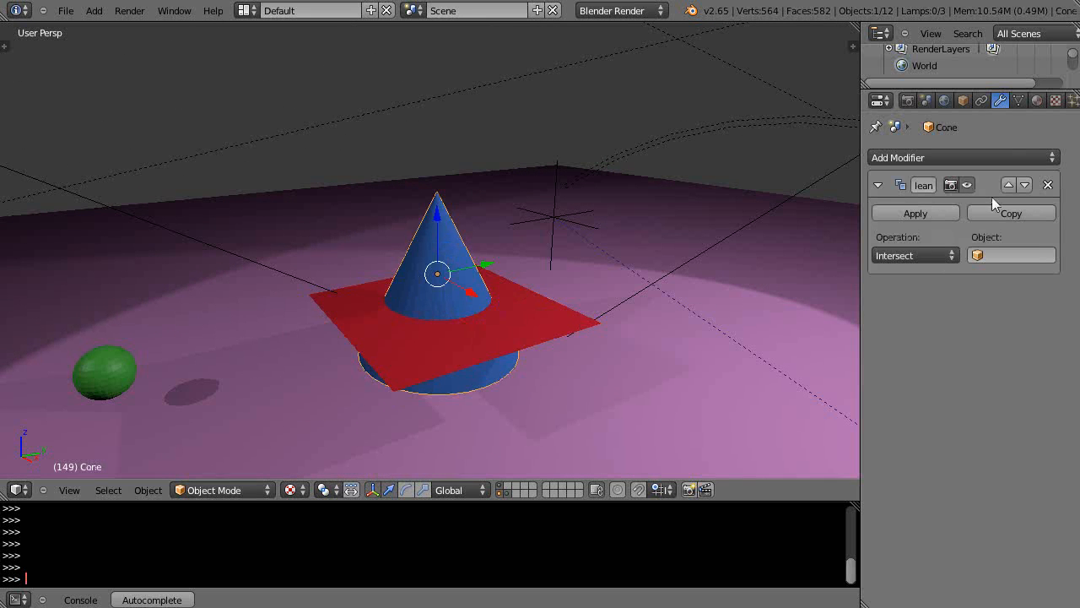
pyautogui.click(1048, 184)
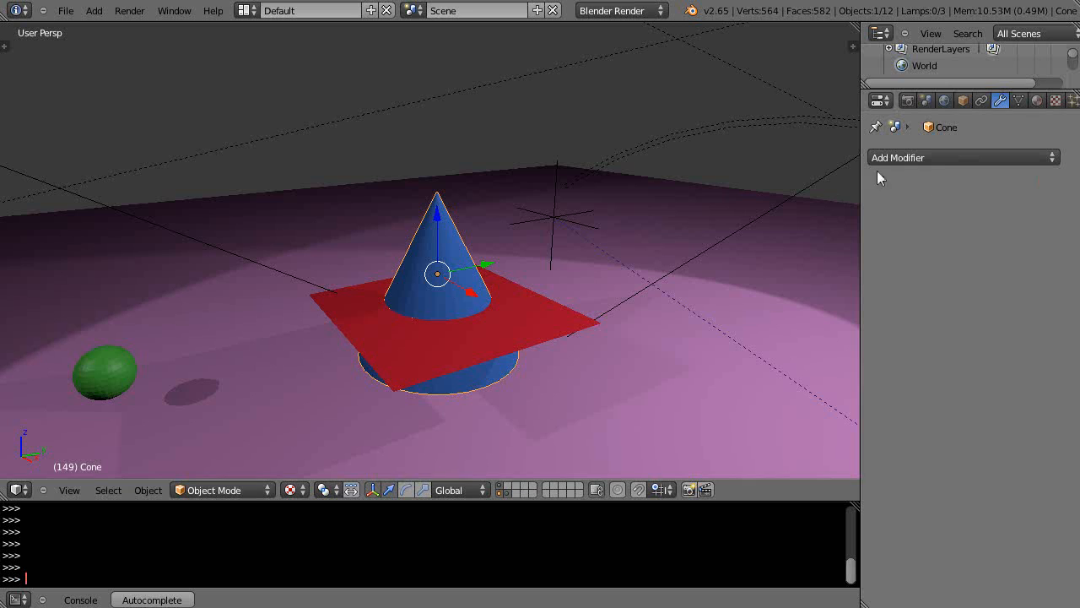
pyautogui.click(943, 157)
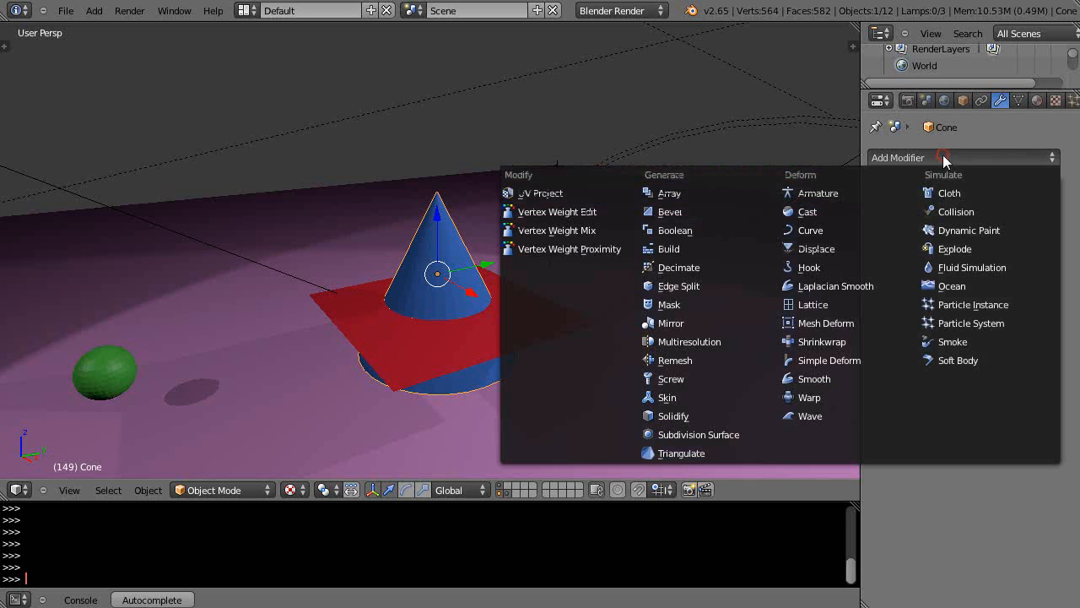
pyautogui.click(664, 231)
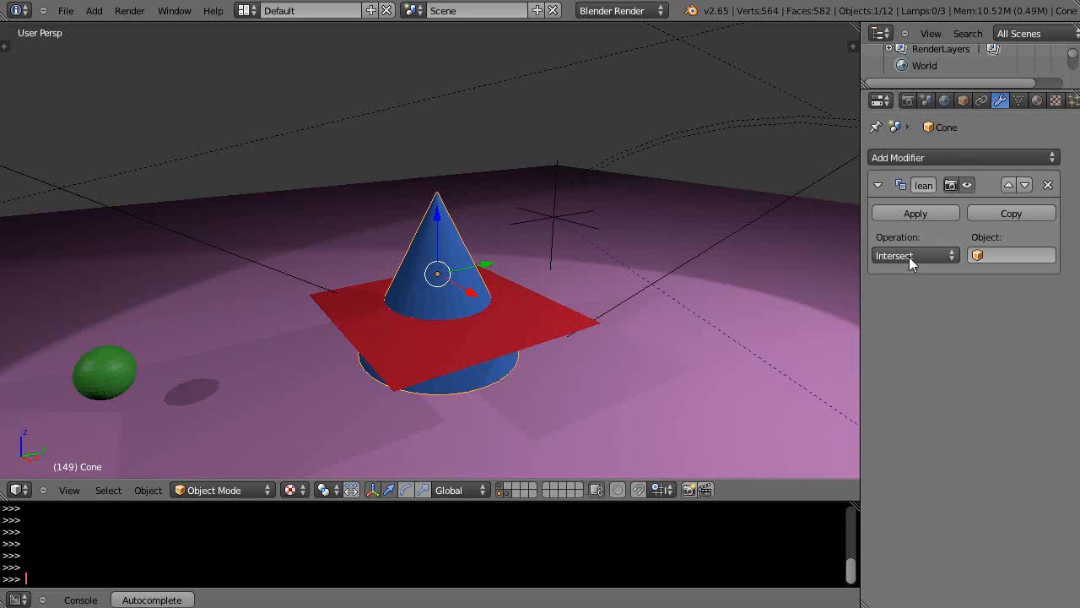
pyautogui.click(1002, 255)
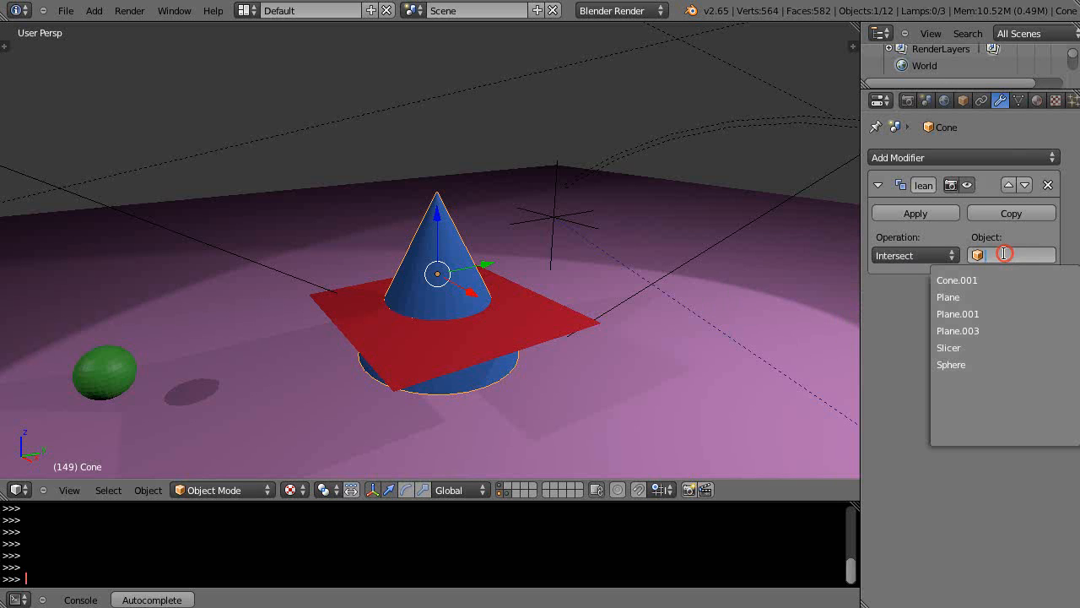
pyautogui.click(952, 347)
pyautogui.moveTo(542, 382)
pyautogui.mouseDown(button='middle')
pyautogui.moveTo(502, 407)
pyautogui.moveTo(535, 410)
pyautogui.moveTo(526, 379)
pyautogui.mouseUp(button='middle')
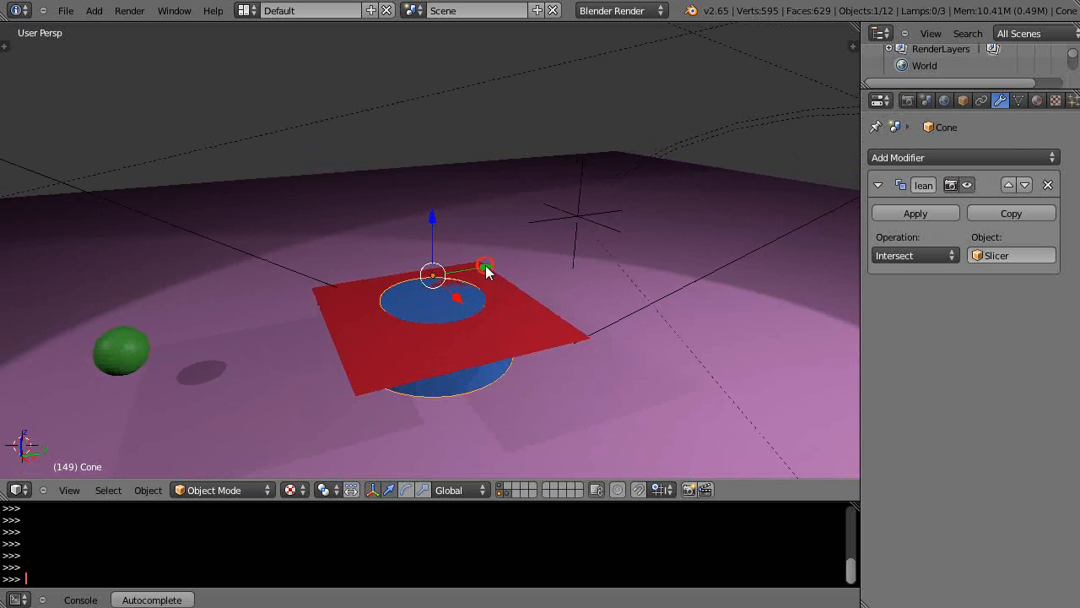
# Apply the cone's Boolean modifier, move the cut cone along Y clear of the red plane and inspect it
pyautogui.moveTo(485, 266); pyautogui.dragTo(484, 305)
pyautogui.moveTo(495, 374); pyautogui.dragTo(473, 474, button='middle')
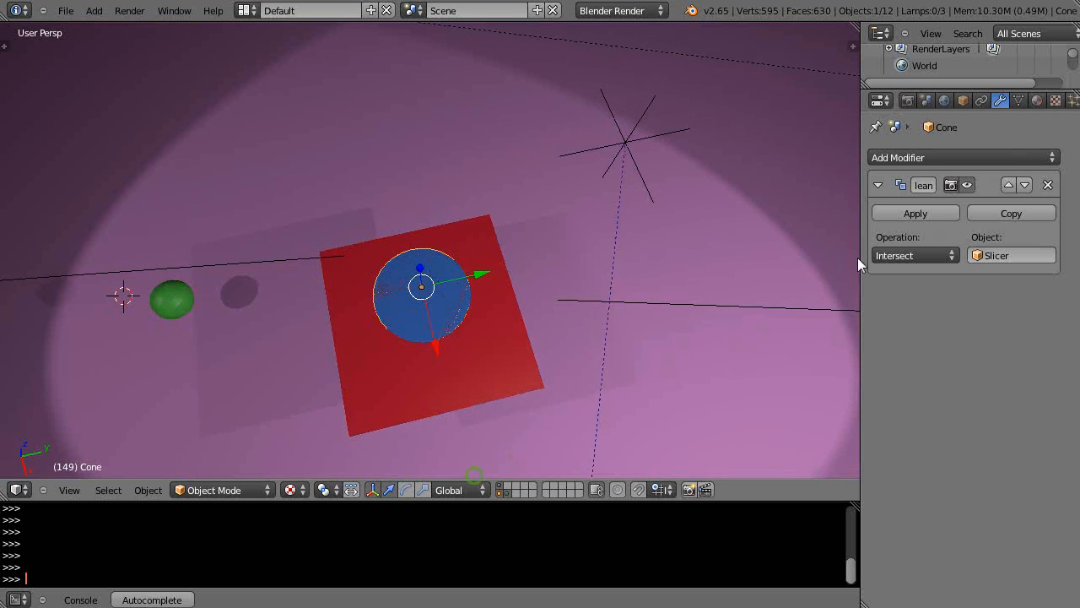
pyautogui.click(913, 214)
pyautogui.moveTo(510, 381); pyautogui.dragTo(475, 285, button='middle')
pyautogui.press('g')
pyautogui.press('y')
pyautogui.click(668, 288)
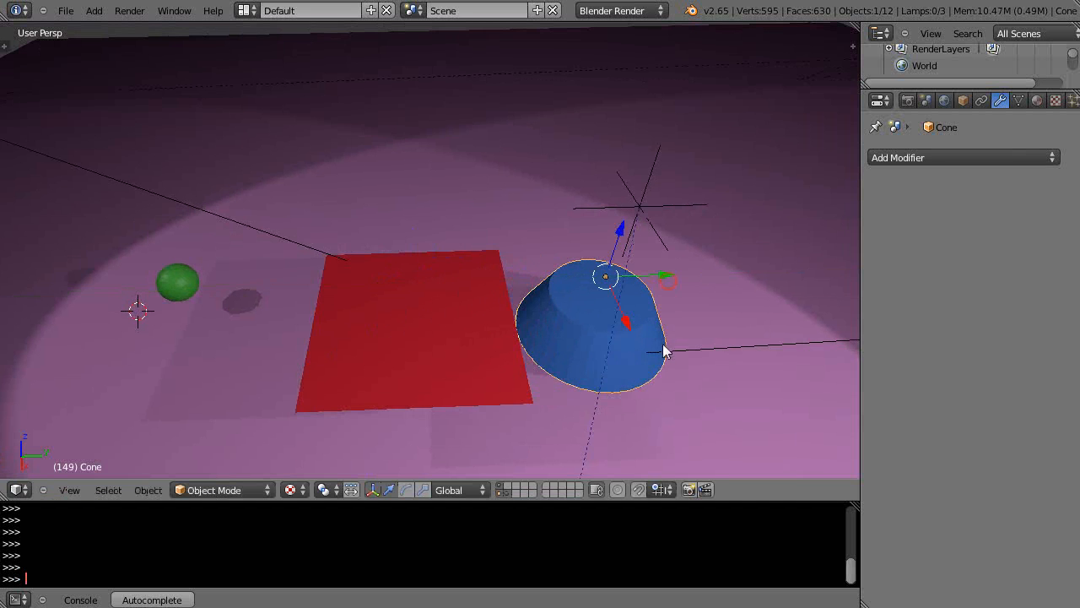
pyautogui.moveTo(518, 388); pyautogui.dragTo(623, 428, button='middle')
pyautogui.scroll(-2, 630, 402)
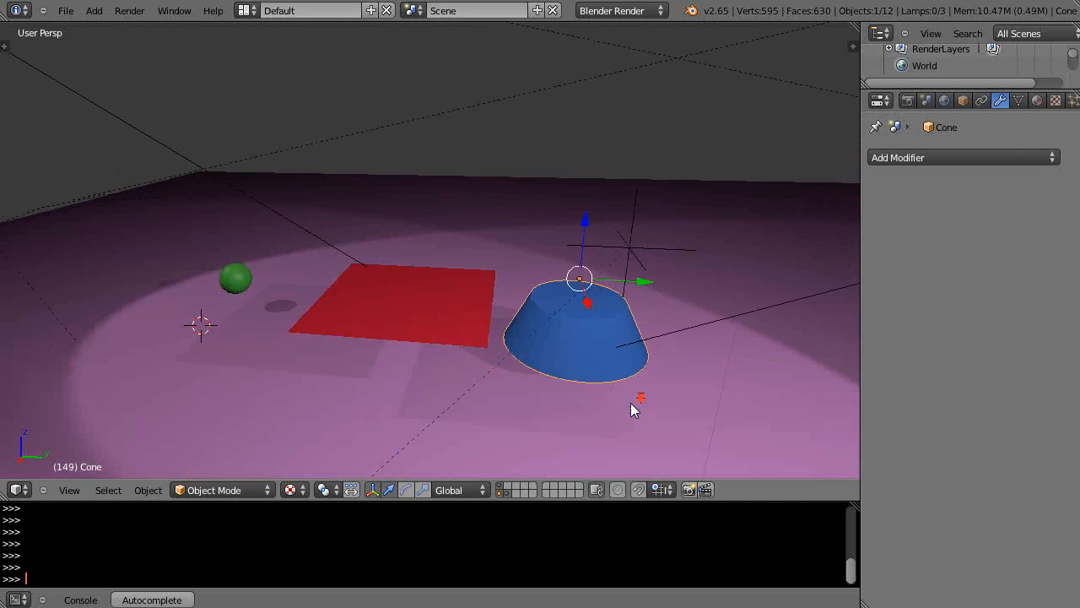
pyautogui.moveTo(612, 314); pyautogui.dragTo(448, 398, button='middle')
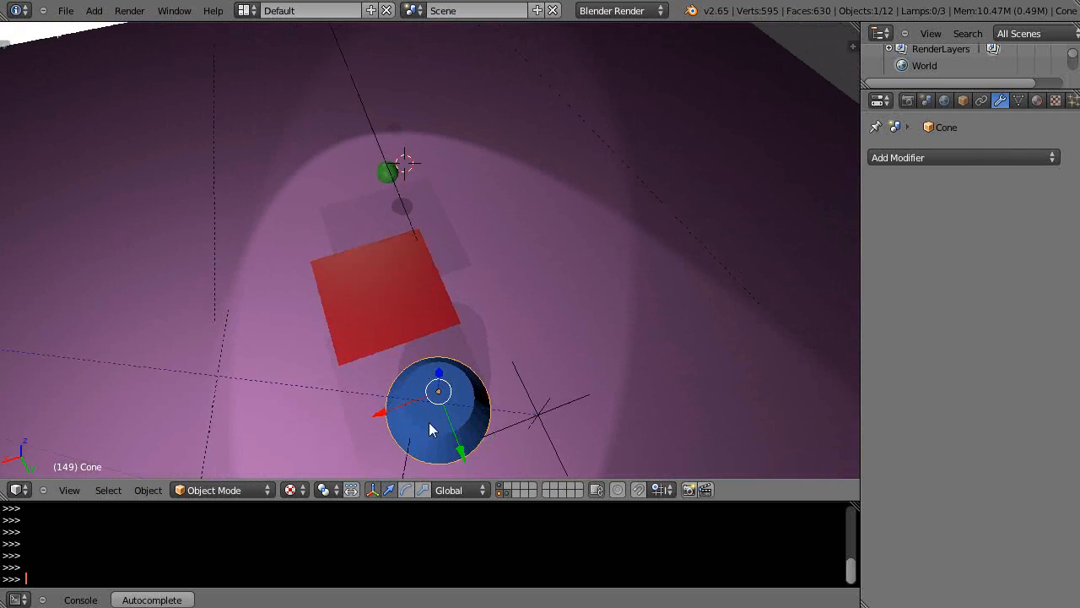
pyautogui.moveTo(497, 469); pyautogui.dragTo(535, 345, button='middle')
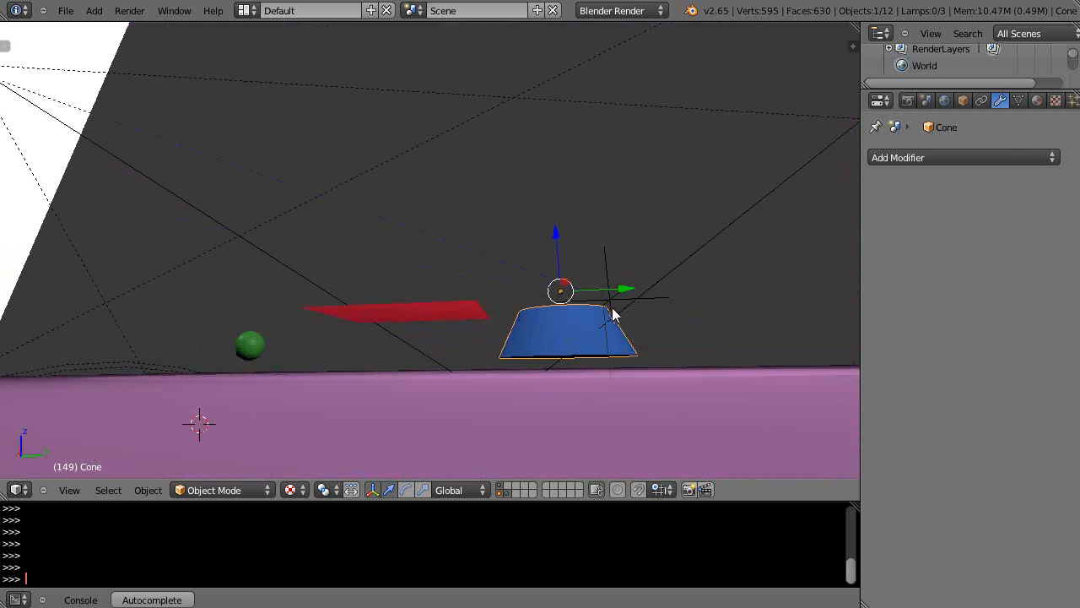
pyautogui.moveTo(515, 338); pyautogui.dragTo(502, 405, button='middle')
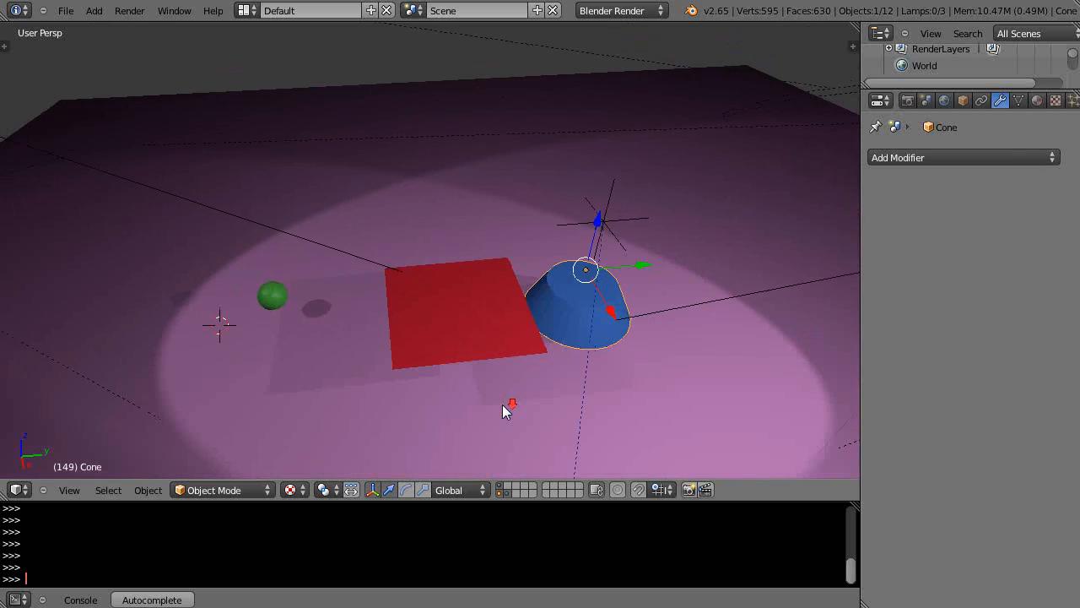
# Undo the cone's move, the applied Boolean and the modifier changes, back to the whole cone with Slicer selected
pyautogui.hotkey('ctrl', 'z')
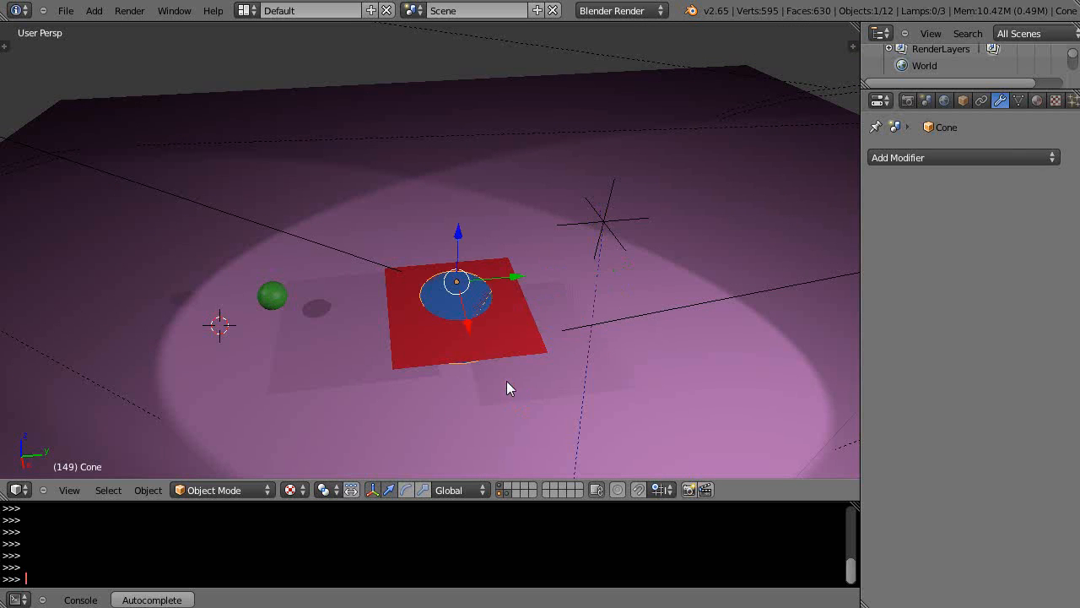
pyautogui.hotkey('ctrl', 'z')
pyautogui.hotkey('ctrl', 'z')
pyautogui.hotkey('ctrl', 'z')
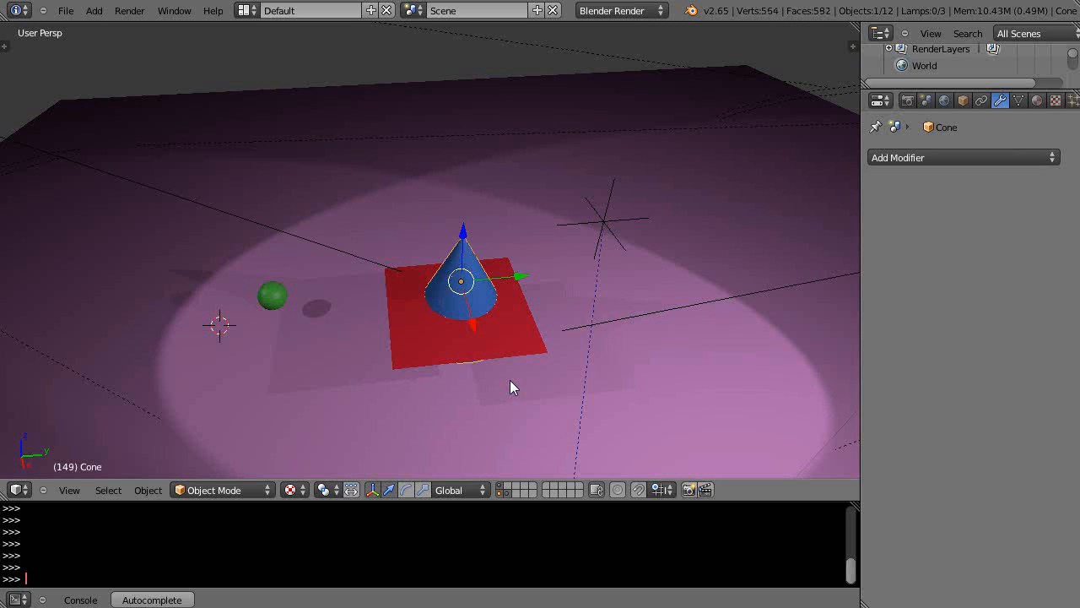
pyautogui.hotkey('ctrl', 'shift', 'z')
pyautogui.hotkey('ctrl', 'z')
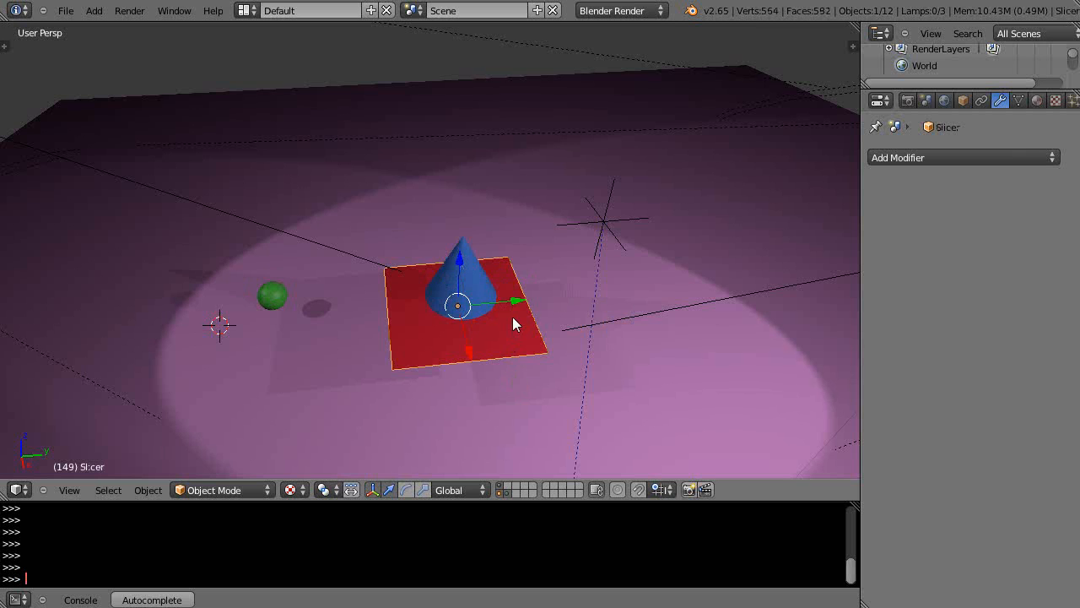
# Move the Slicer plane along Y out of the cone
pyautogui.moveTo(523, 309); pyautogui.dragTo(692, 300)
pyautogui.moveTo(626, 354); pyautogui.dragTo(610, 308, button='middle')
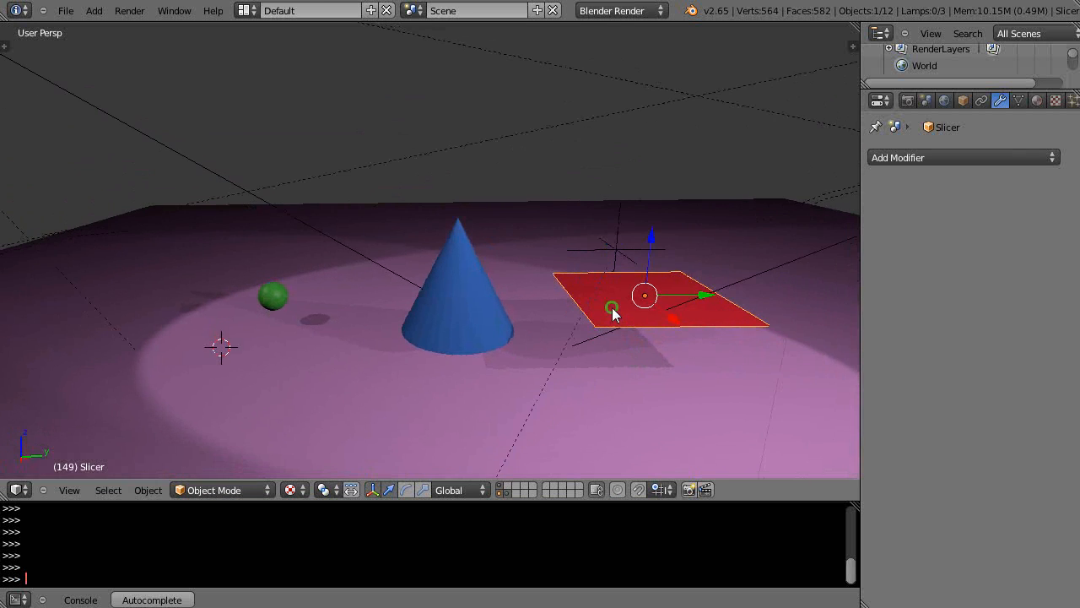
pyautogui.scroll(3, 623, 328)
pyautogui.scroll(-4, 624, 333)
pyautogui.keyDown('shift'); pyautogui.moveTo(618, 352); pyautogui.dragTo(576, 333, button='middle'); pyautogui.keyUp('shift')
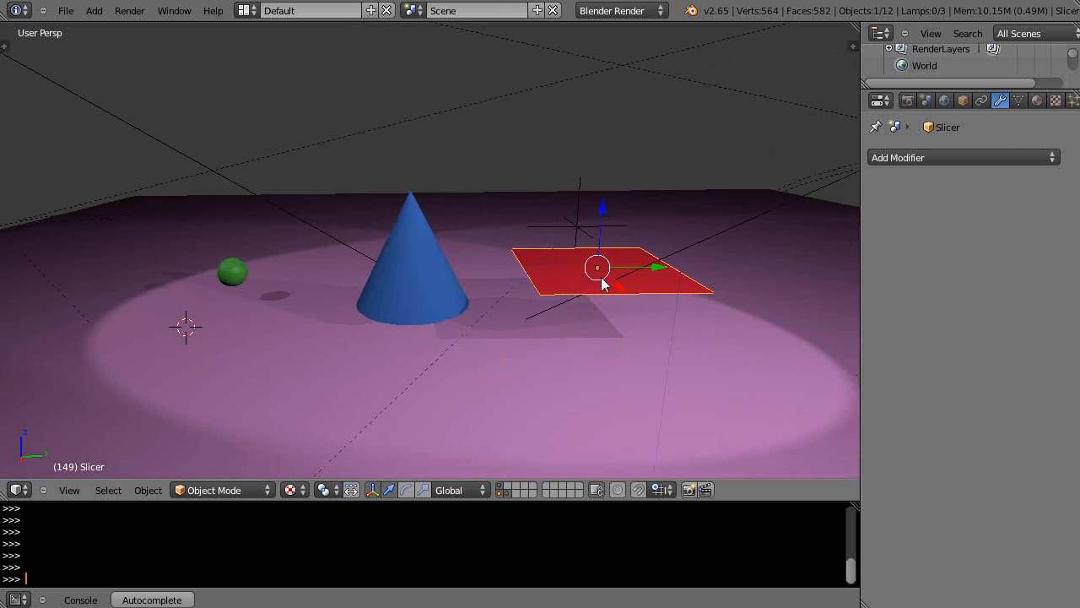
pyautogui.press('r')
pyautogui.press('y')
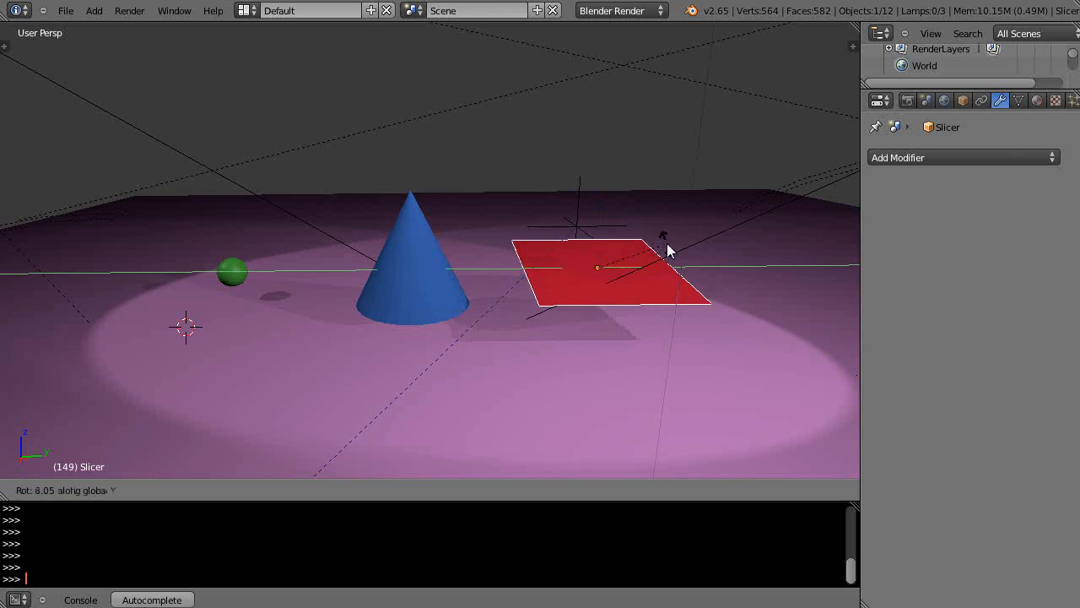
pyautogui.press('Escape')
# Tilt the Slicer plane about the global X axis and move it along Y so it passes diagonally through the cone
pyautogui.press('r')
pyautogui.press('x')
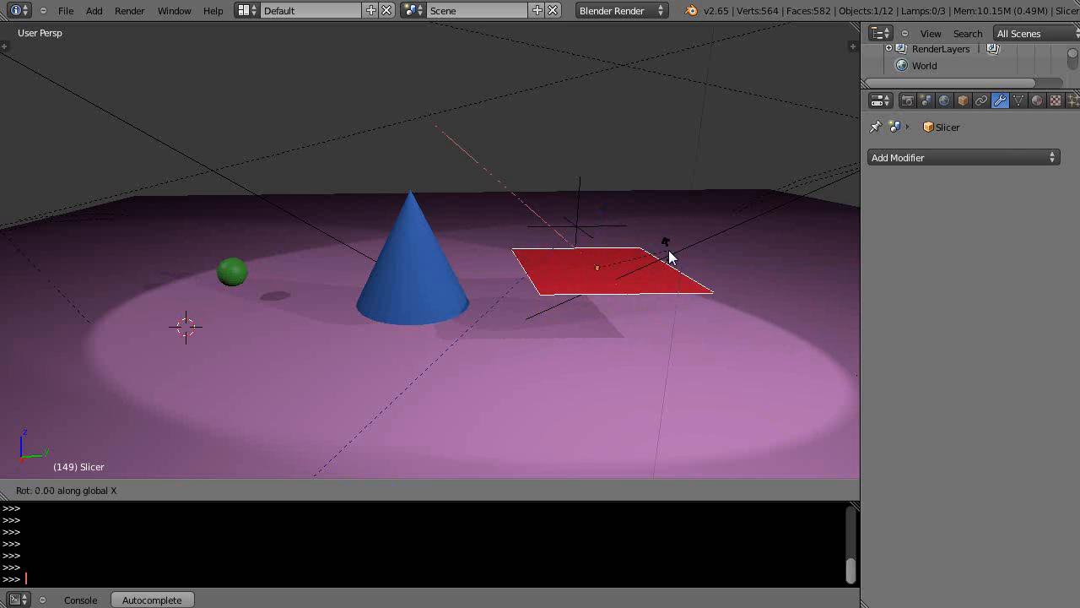
pyautogui.click(651, 250)
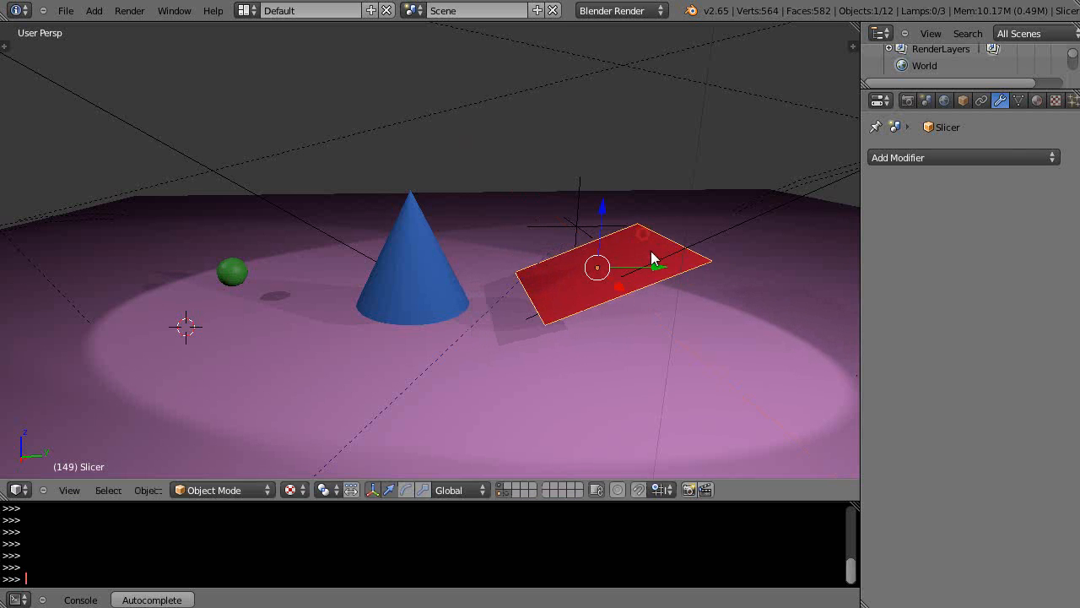
pyautogui.moveTo(655, 268); pyautogui.dragTo(471, 277)
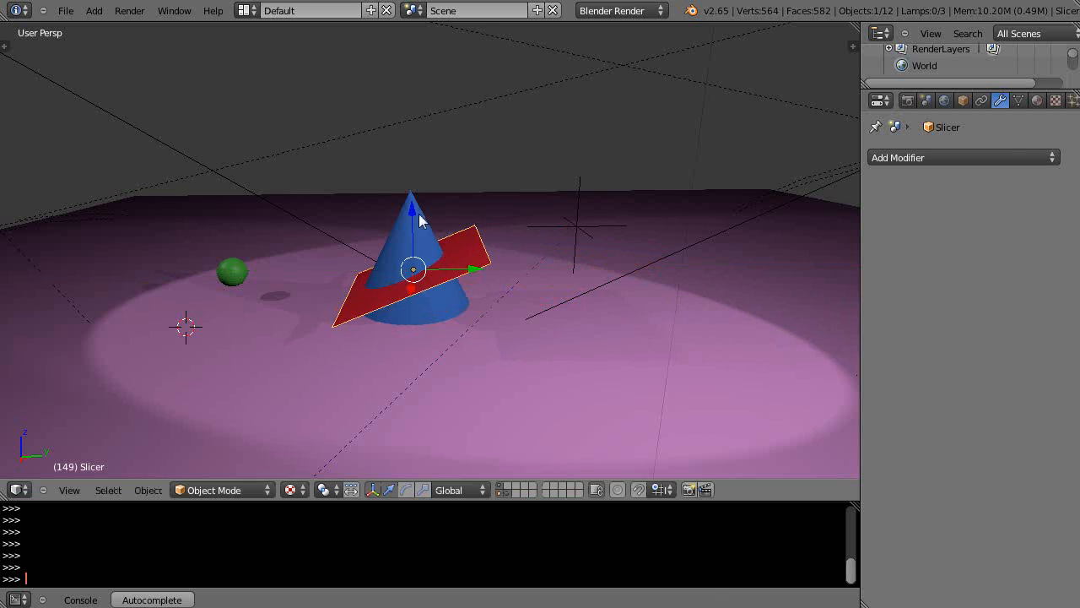
# Rotate the tilted Slicer plane slightly further, freehand, while it passes through the cone
pyautogui.scroll(3, 461, 335)
pyautogui.keyDown('shift'); pyautogui.moveTo(460, 335); pyautogui.dragTo(551, 323, button='middle'); pyautogui.keyUp('shift')
pyautogui.moveTo(420, 308); pyautogui.dragTo(574, 276, button='middle')
pyautogui.press('r')
pyautogui.click(601, 359)
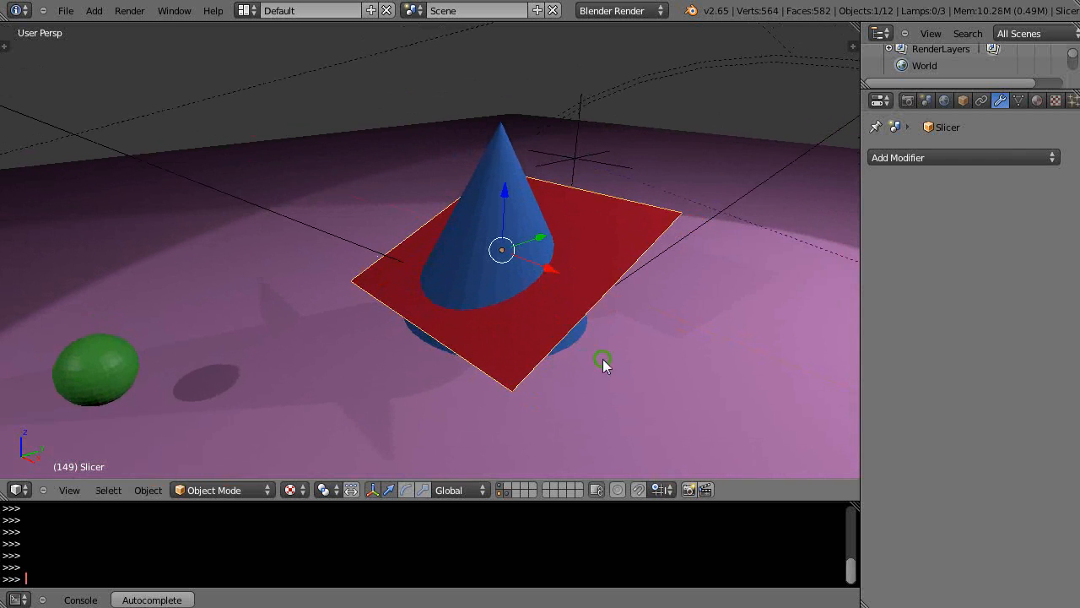
# Set Slicer as the object of the cone's Boolean Intersect modifier and apply the modifier
pyautogui.moveTo(601, 359); pyautogui.dragTo(500, 362, button='middle')
pyautogui.rightClick(499, 217)
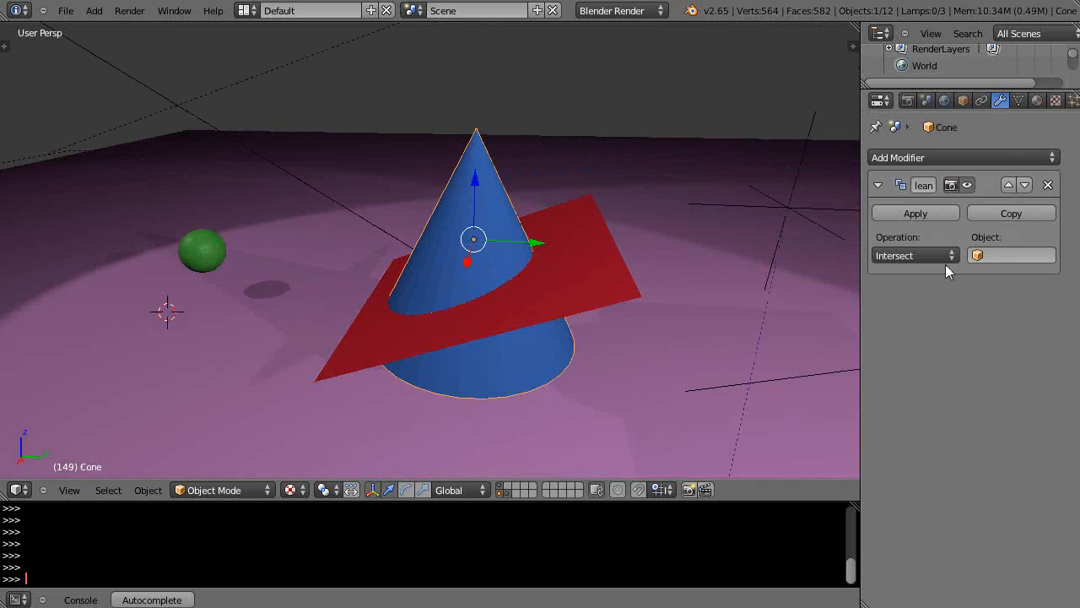
pyautogui.click(1014, 257)
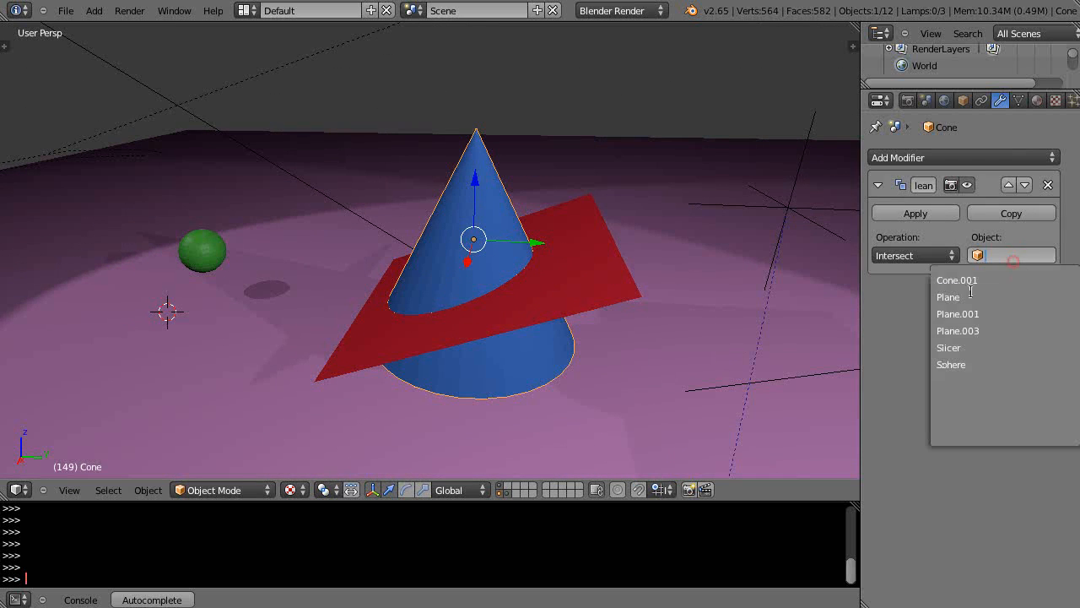
pyautogui.click(948, 346)
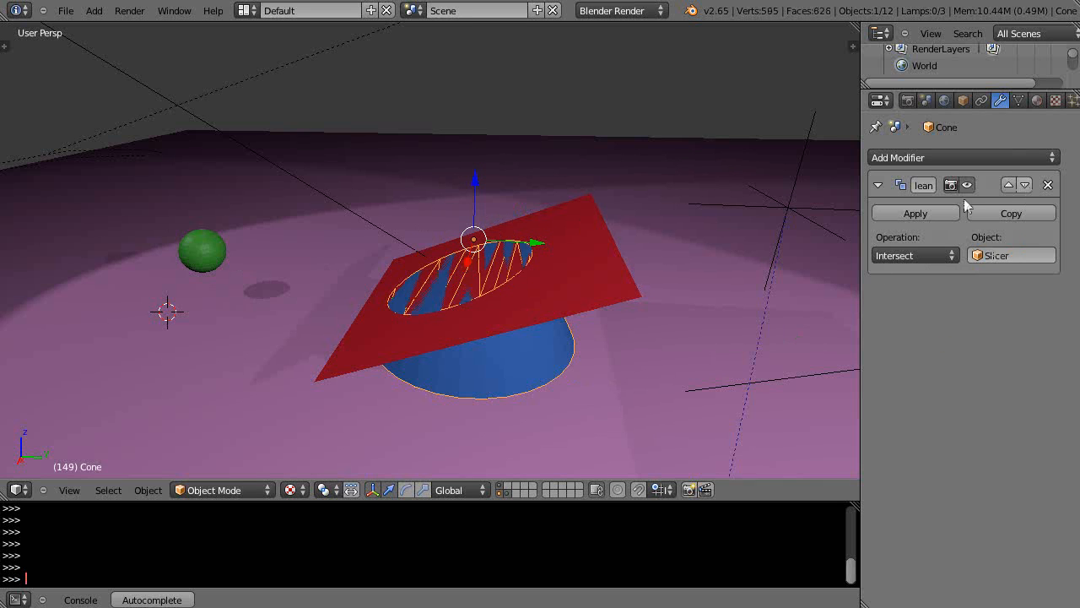
pyautogui.click(915, 213)
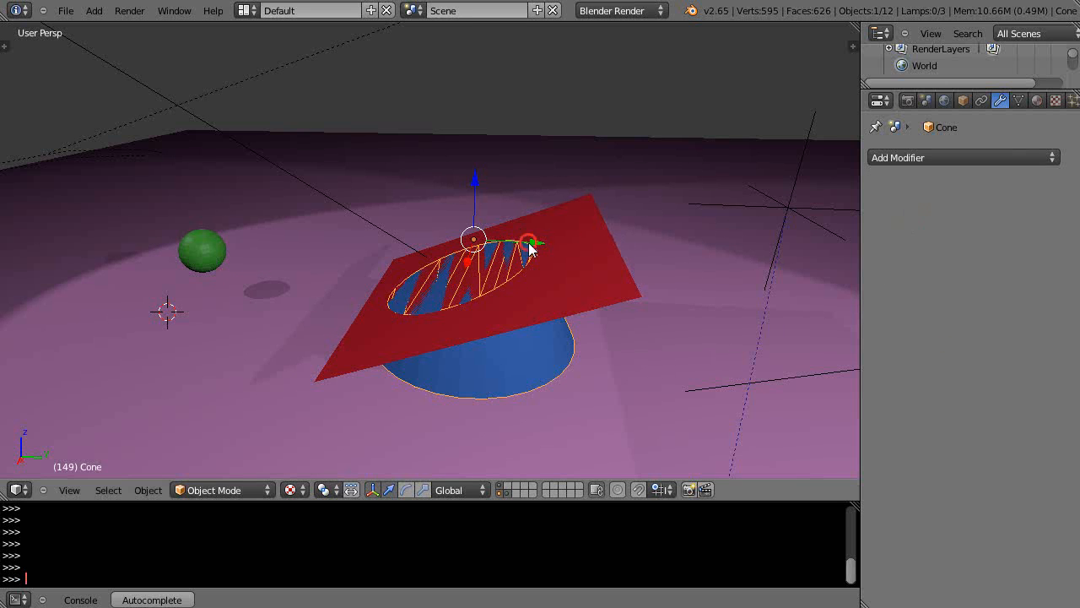
# Separate the cut cone and the Slicer plane by moving them in opposite directions along Y
pyautogui.press('g')
pyautogui.press('y')
pyautogui.click(760, 253)
pyautogui.rightClick(567, 271)
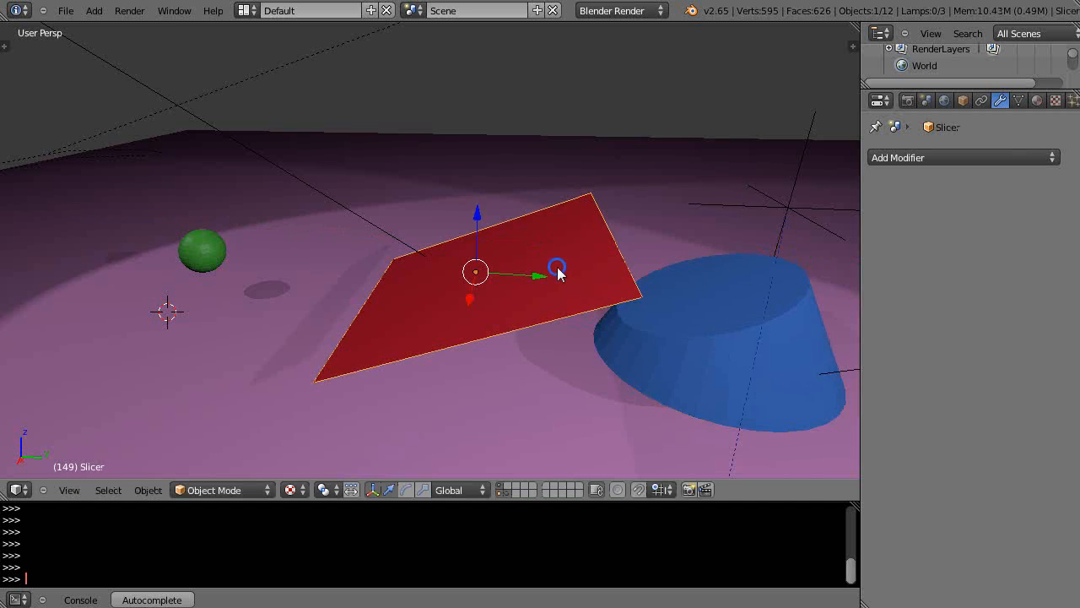
pyautogui.moveTo(540, 275); pyautogui.dragTo(338, 255)
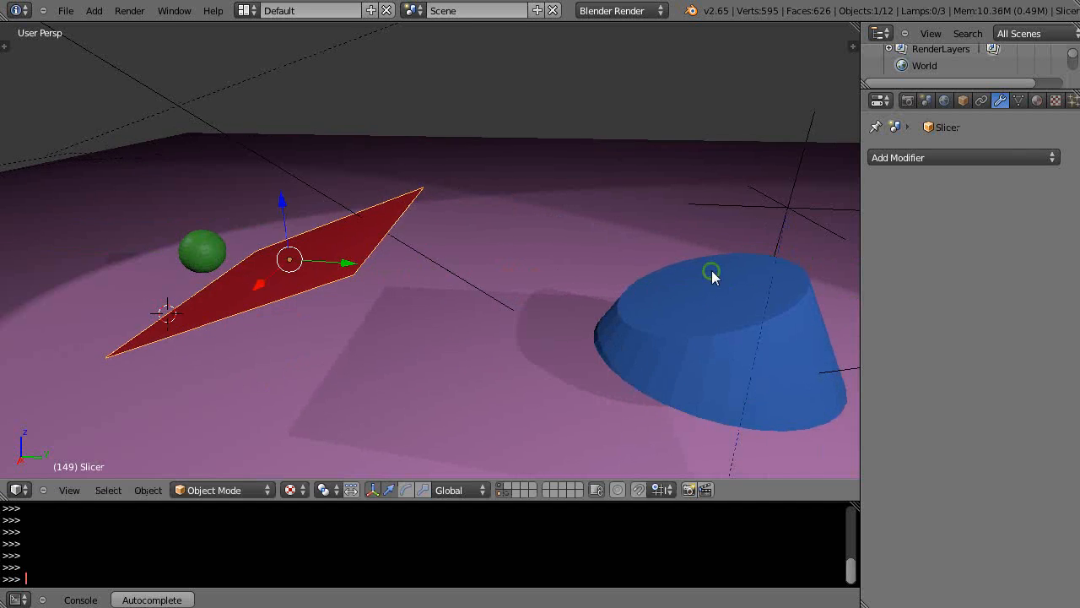
# Examine the cone's slanted cut face straight from above in the orthographic top view
pyautogui.moveTo(711, 271); pyautogui.dragTo(619, 304, button='middle')
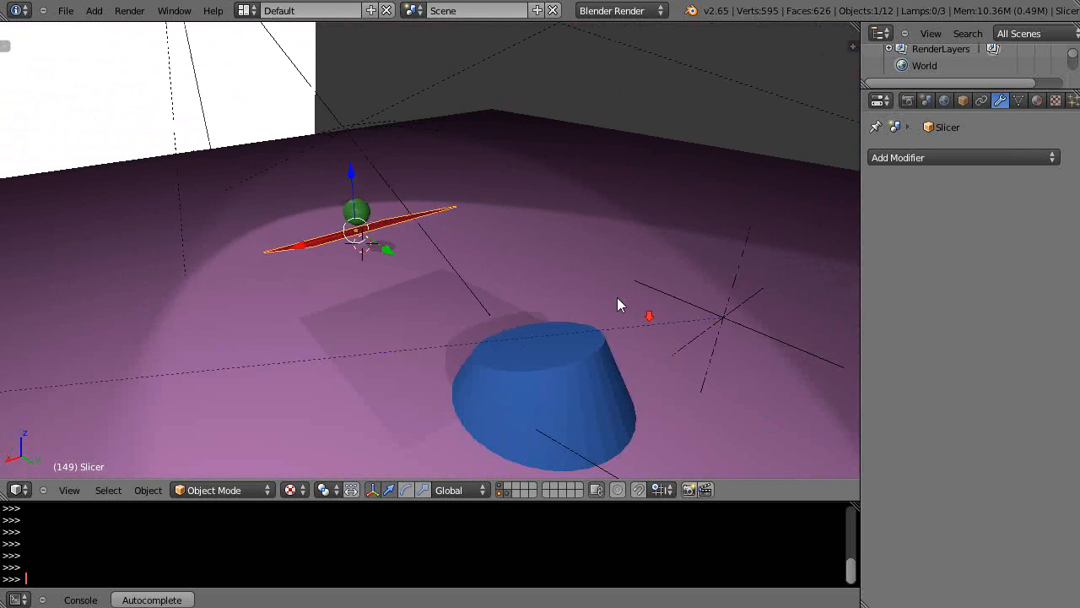
pyautogui.moveTo(564, 344); pyautogui.dragTo(670, 422, button='middle')
pyautogui.press('KP_7')
pyautogui.press('KP_5')
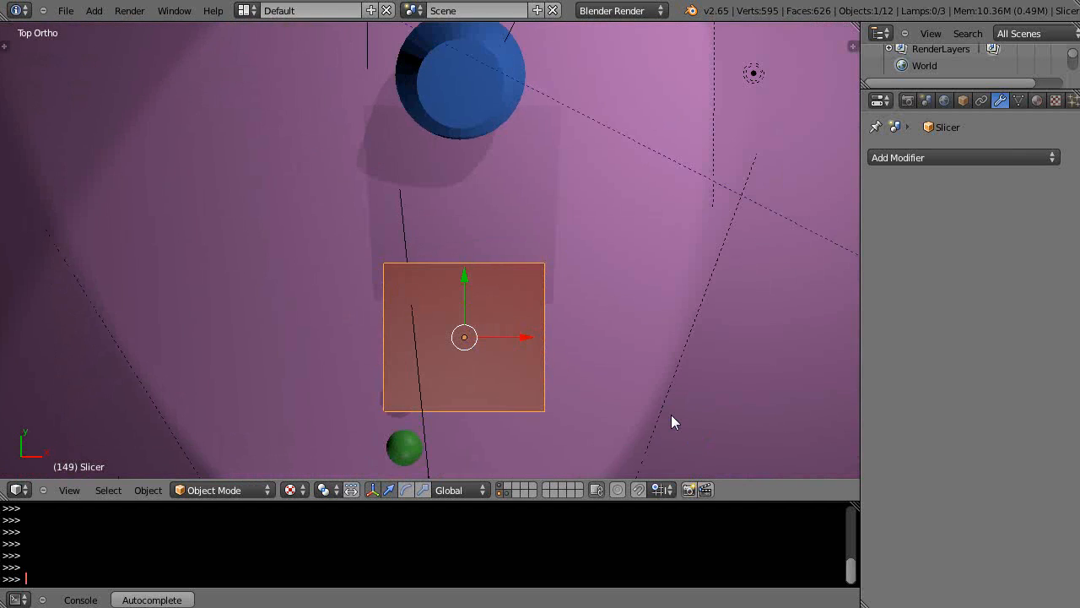
pyautogui.scroll(3, 509, 68)
pyautogui.keyDown('shift'); pyautogui.moveTo(515, 60); pyautogui.dragTo(416, 206, button='middle'); pyautogui.keyUp('shift')
pyautogui.scroll(2, 488, 358)
# Examine the outline of the cone's slanted cut face in perspective from several angles and distances
pyautogui.press('KP_5')
pyautogui.scroll(-3, 423, 208)
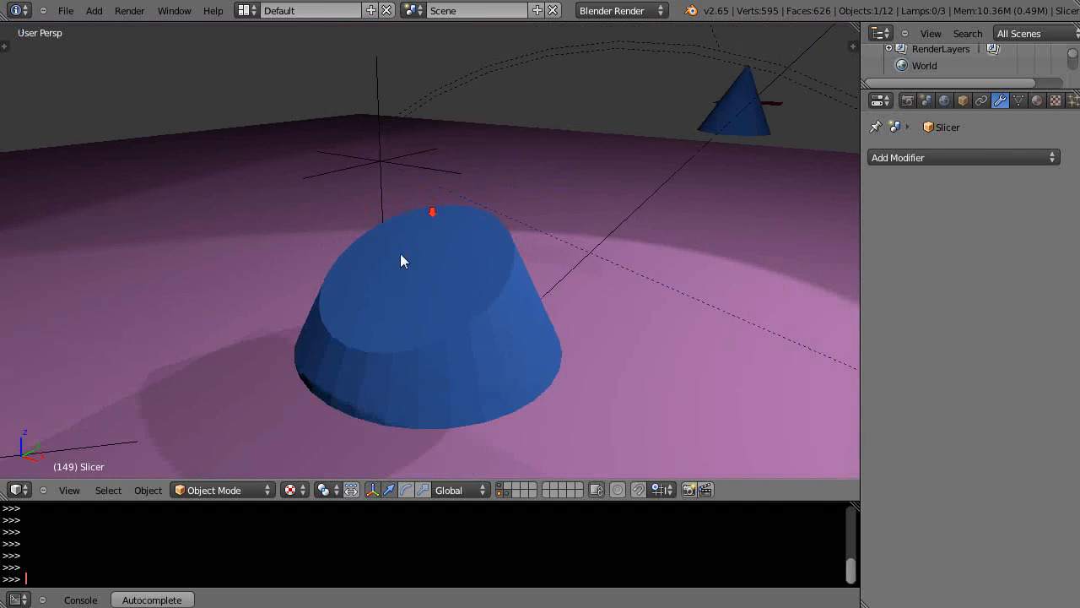
pyautogui.moveTo(398, 254); pyautogui.dragTo(334, 226, button='middle')
pyautogui.scroll(-2, 450, 259)
pyautogui.moveTo(449, 262); pyautogui.dragTo(548, 363, button='middle')
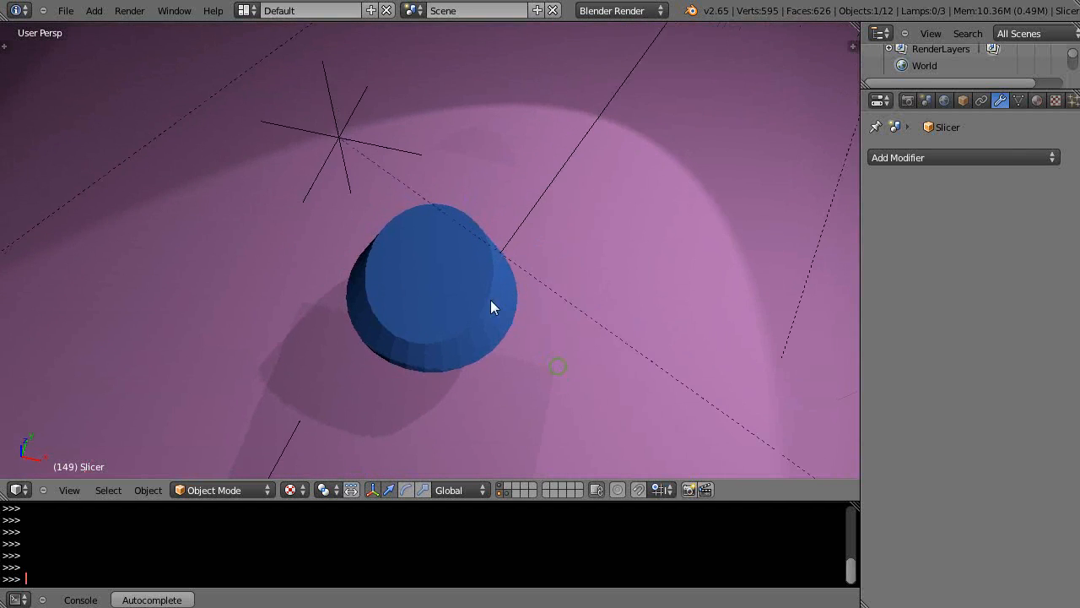
pyautogui.moveTo(495, 306); pyautogui.dragTo(356, 277, button='middle')
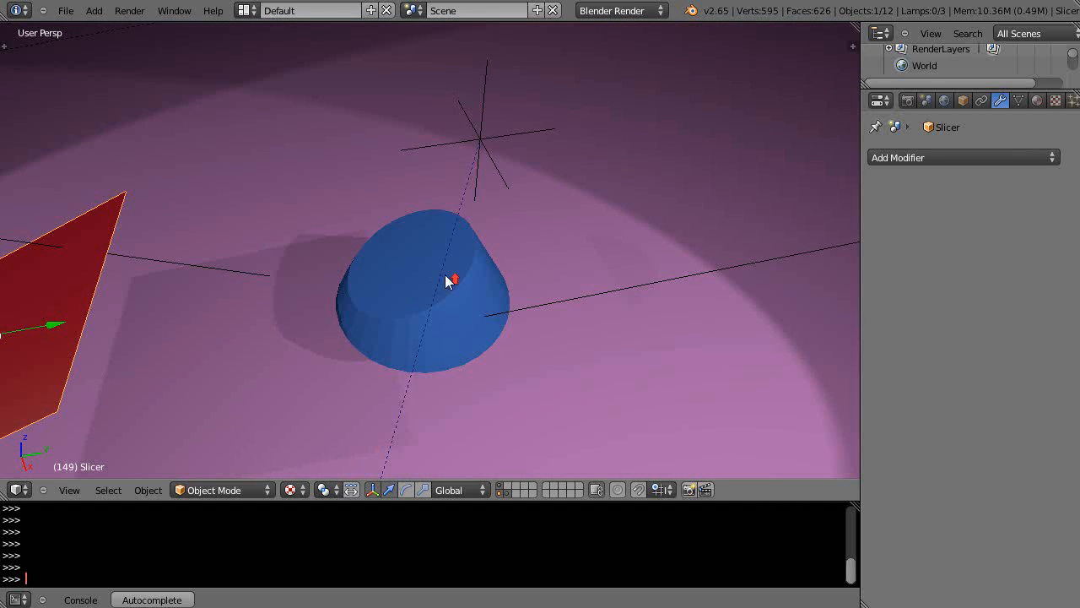
pyautogui.scroll(2, 451, 279)
pyautogui.scroll(-3, 447, 278)
pyautogui.scroll(4, 446, 278)
pyautogui.scroll(-2, 449, 279)
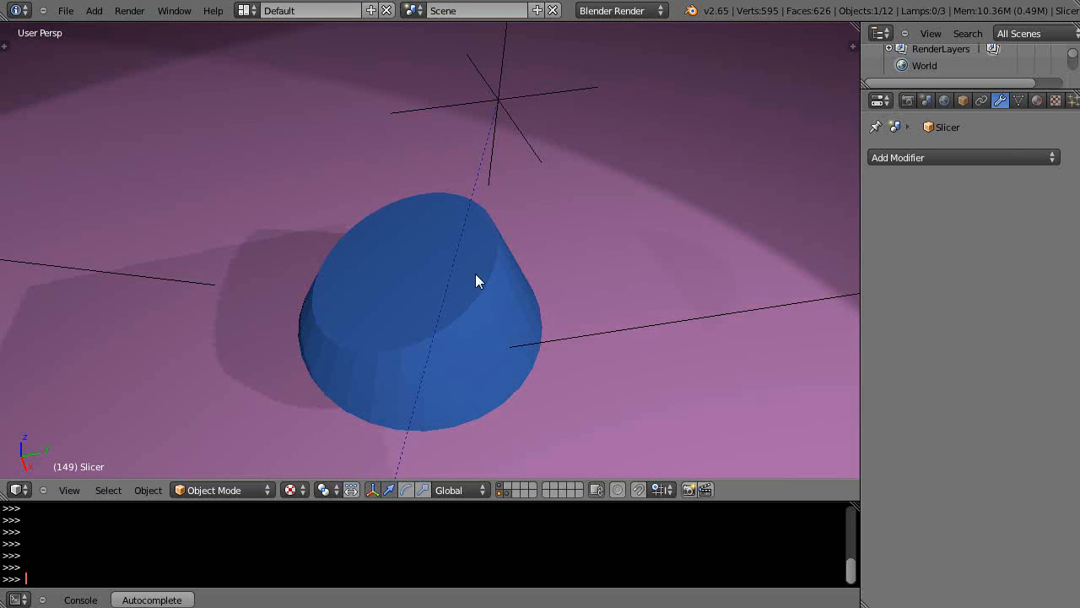
pyautogui.moveTo(443, 205); pyautogui.dragTo(504, 169, button='middle')
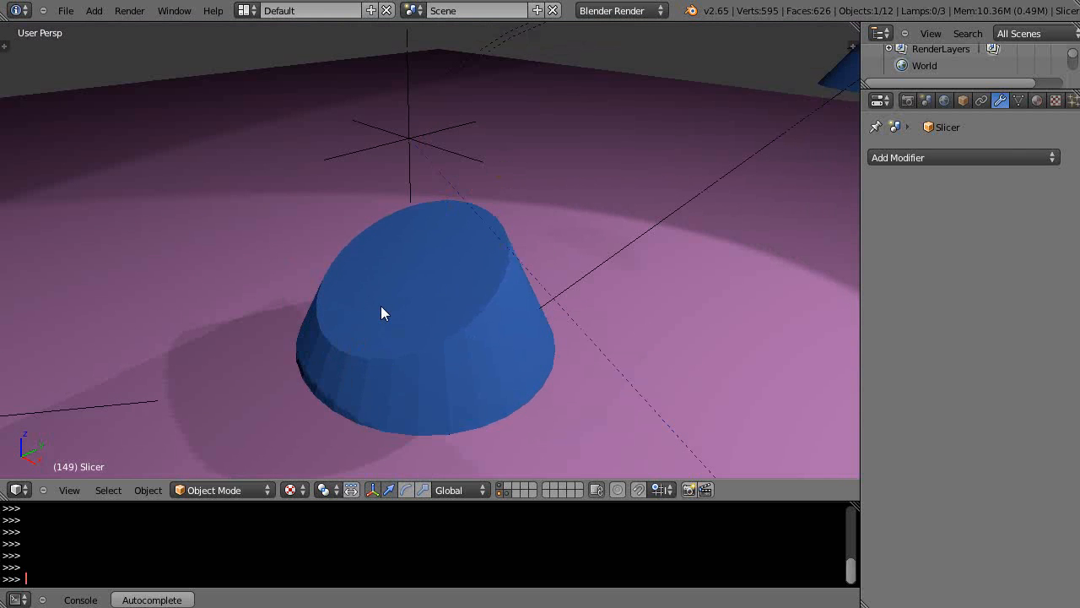
pyautogui.scroll(-4, 585, 292)
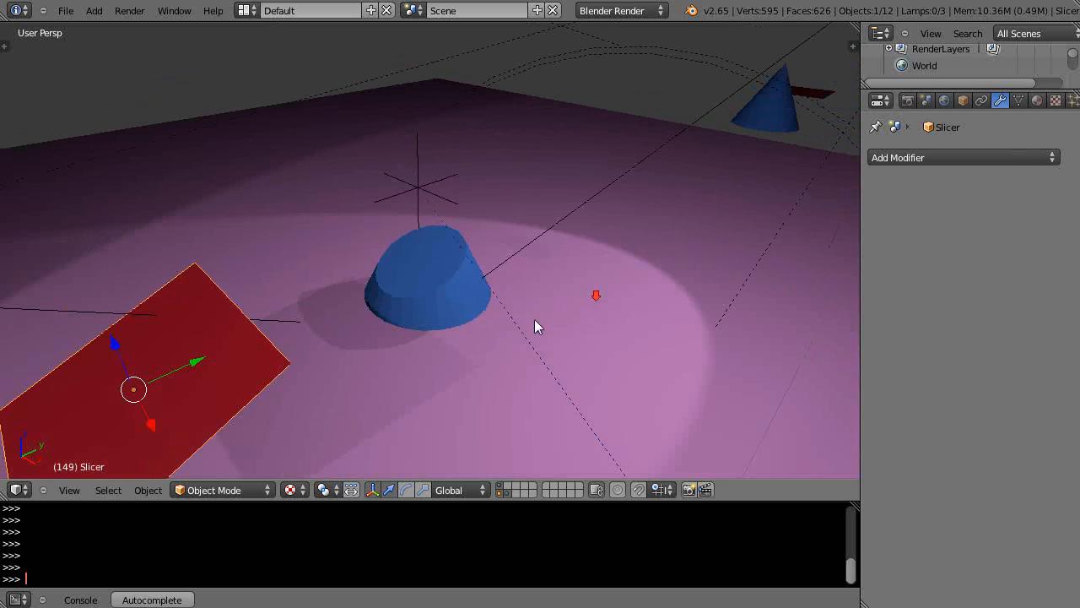
pyautogui.moveTo(534, 319); pyautogui.dragTo(465, 304, button='middle')
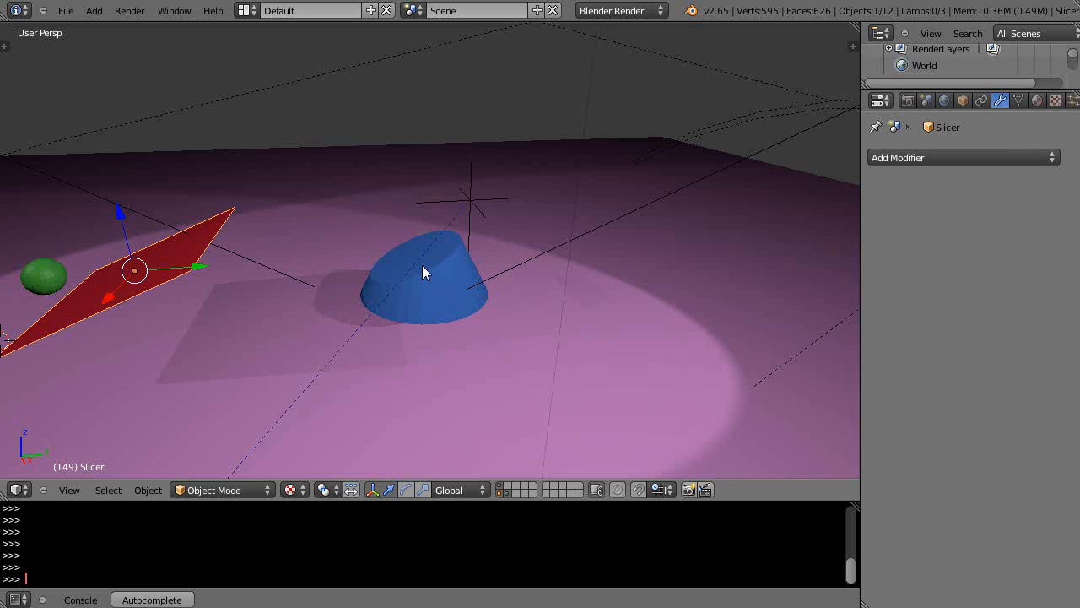
# Undo the moves, the diagonal cut and the last Slicer adjustments, back to the whole cone with the tilted plane beside it
pyautogui.hotkey('ctrl', 'z')
pyautogui.hotkey('ctrl', 'z')
pyautogui.hotkey('ctrl', 'z')
pyautogui.hotkey('ctrl', 'z')
pyautogui.hotkey('ctrl', 'z')
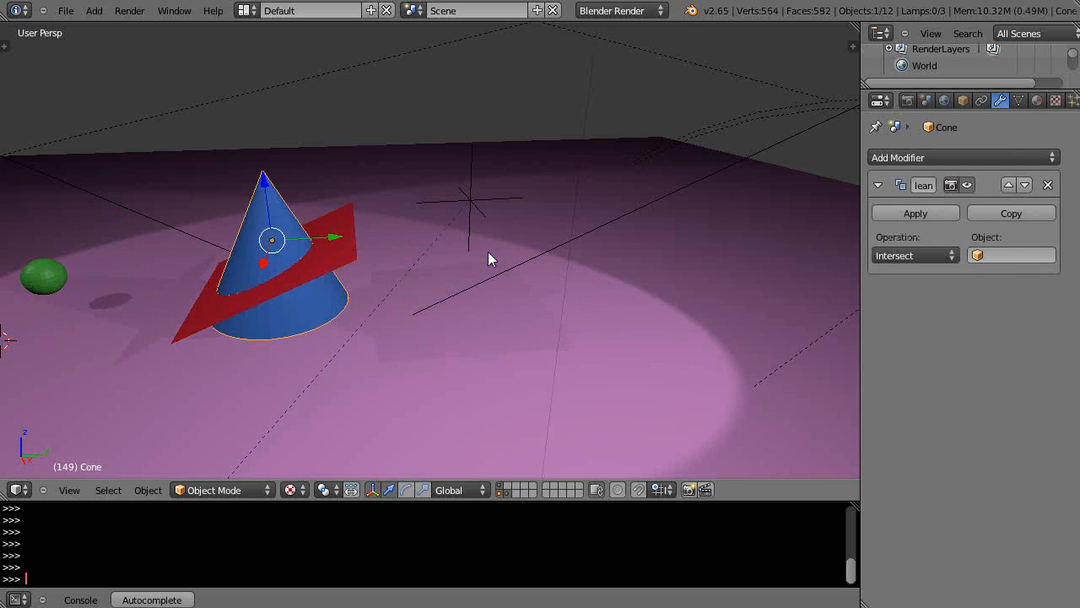
pyautogui.hotkey('ctrl', 'z')
pyautogui.hotkey('ctrl', 'z')
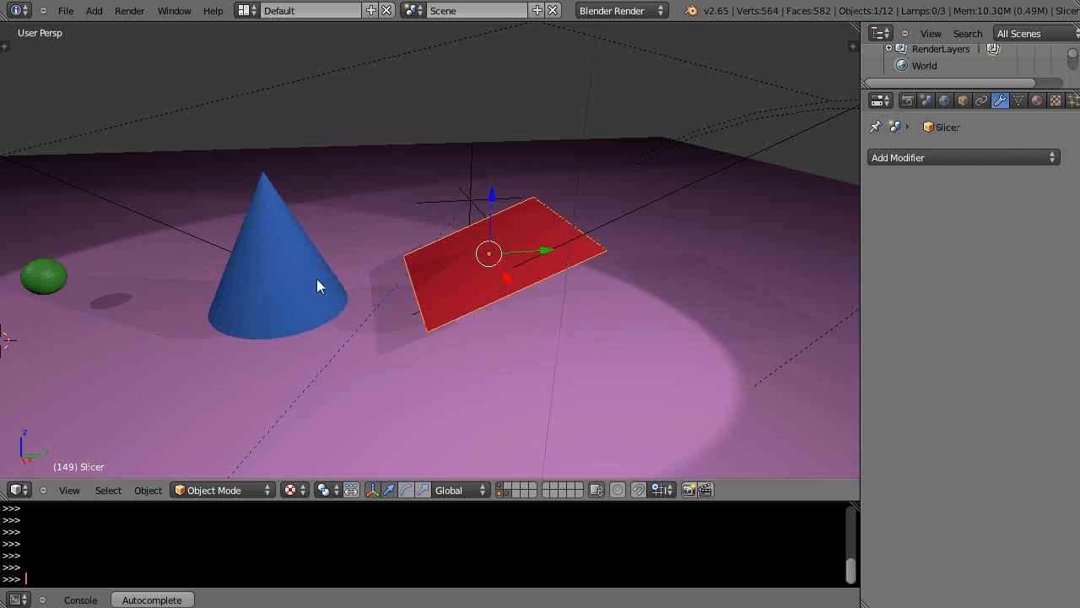
# Rotate the Slicer plane about 56° around the global X axis and move it along Y so it cuts steeply through the cone's side
pyautogui.moveTo(367, 277); pyautogui.dragTo(435, 280, button='middle')
pyautogui.keyDown('shift'); pyautogui.moveTo(323, 313); pyautogui.dragTo(507, 323, button='middle'); pyautogui.keyUp('shift')
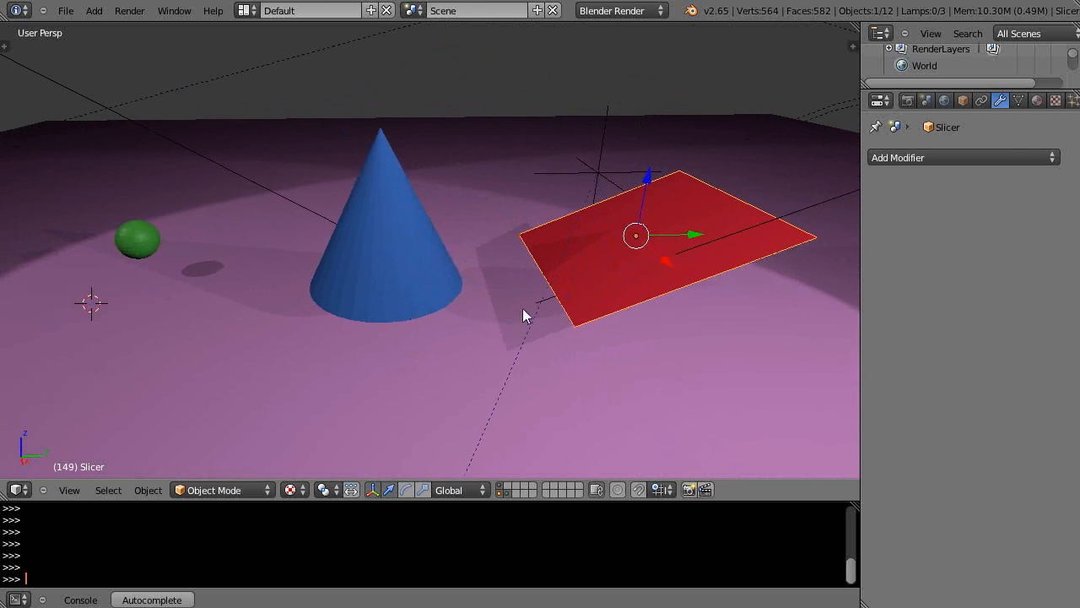
pyautogui.scroll(2, 523, 314)
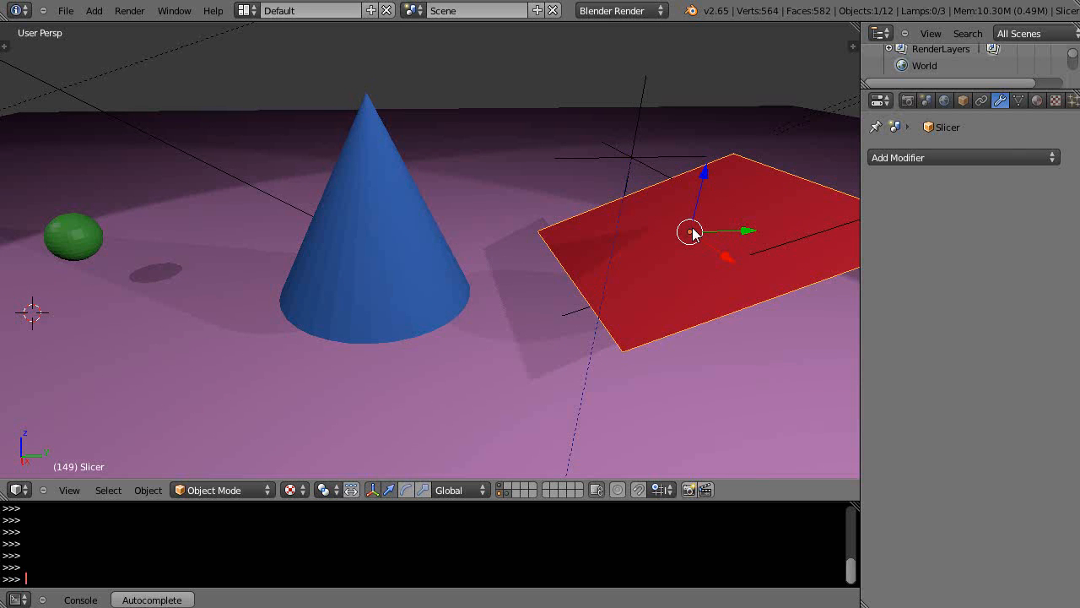
pyautogui.press('r')
pyautogui.press('x')
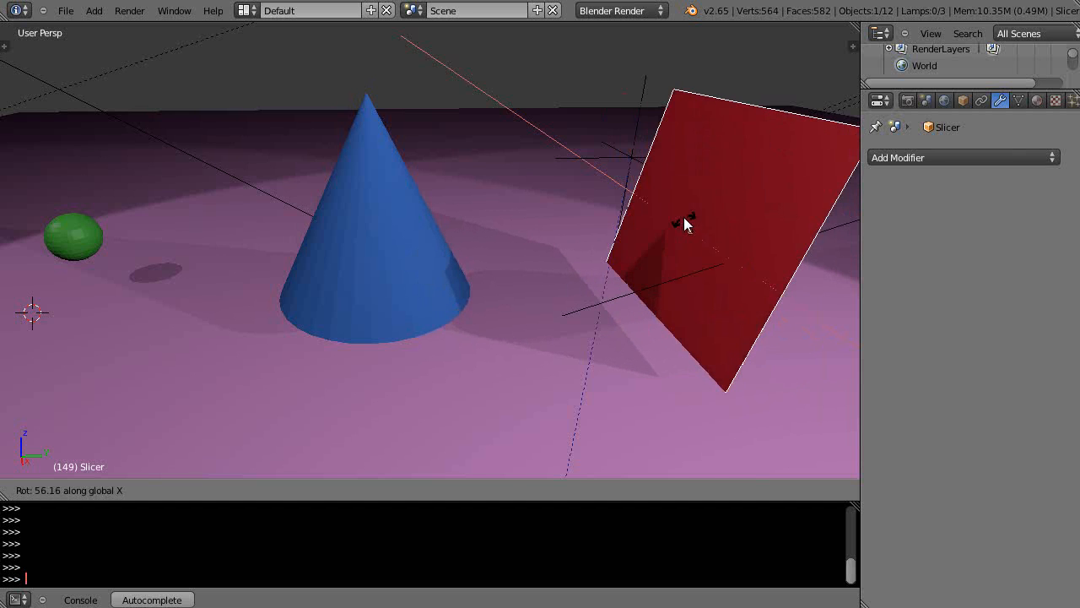
pyautogui.click(683, 217)
pyautogui.moveTo(731, 235); pyautogui.dragTo(457, 244)
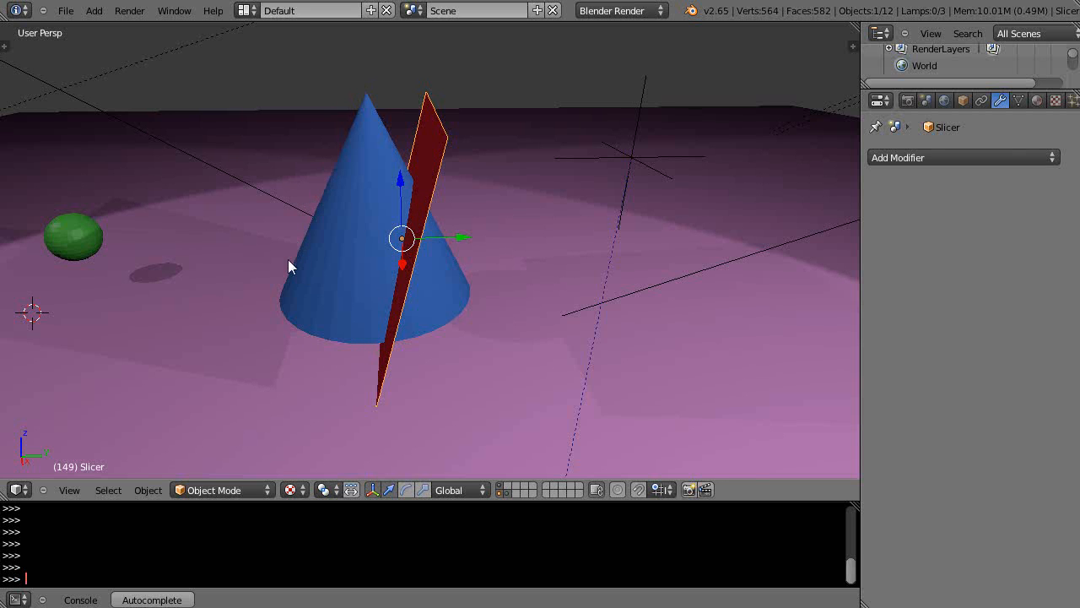
# Shift the Slicer plane slightly along X to centre it on the cone
pyautogui.moveTo(393, 369); pyautogui.dragTo(692, 208, button='middle')
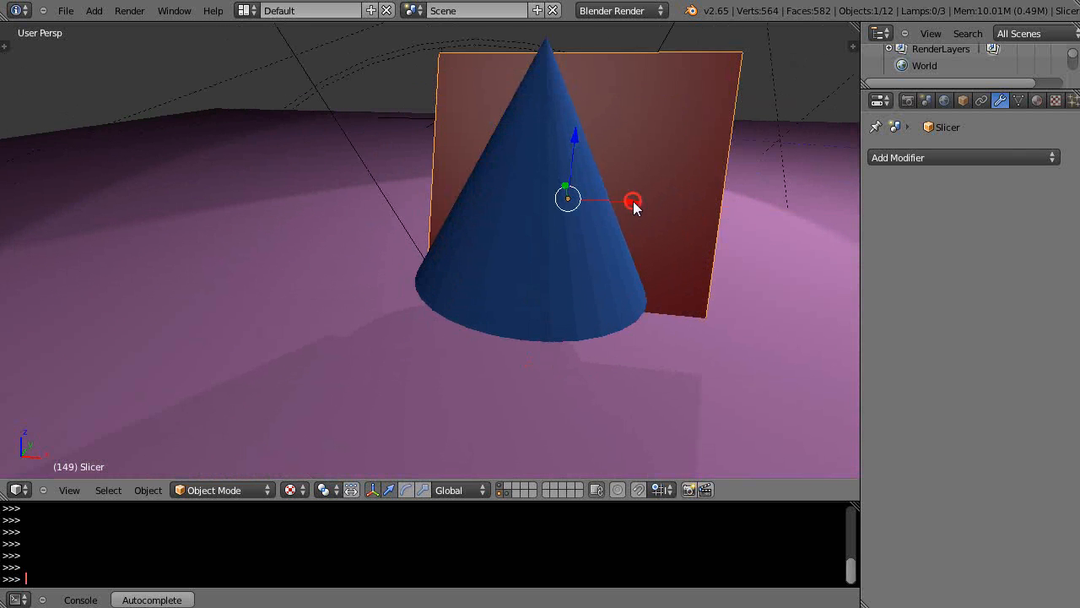
pyautogui.moveTo(633, 202); pyautogui.dragTo(604, 210)
pyautogui.moveTo(605, 209); pyautogui.dragTo(337, 242, button='middle')
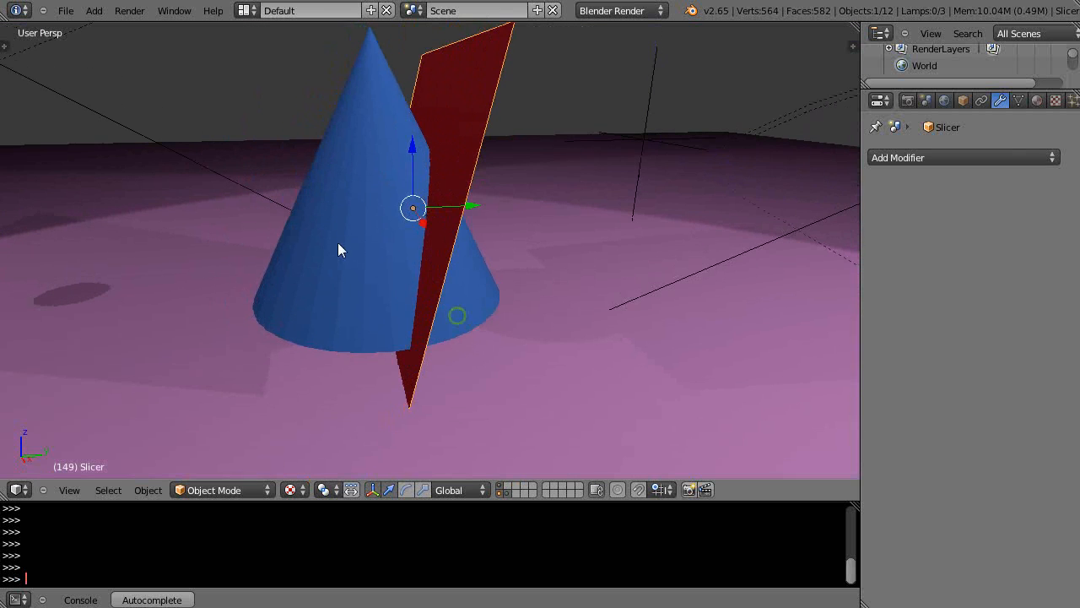
# Cut the whole cone with the steep Slicer plane by assigning it to the Boolean Intersect modifier and applying the modifier
pyautogui.rightClick(337, 242)
pyautogui.click(1014, 252)
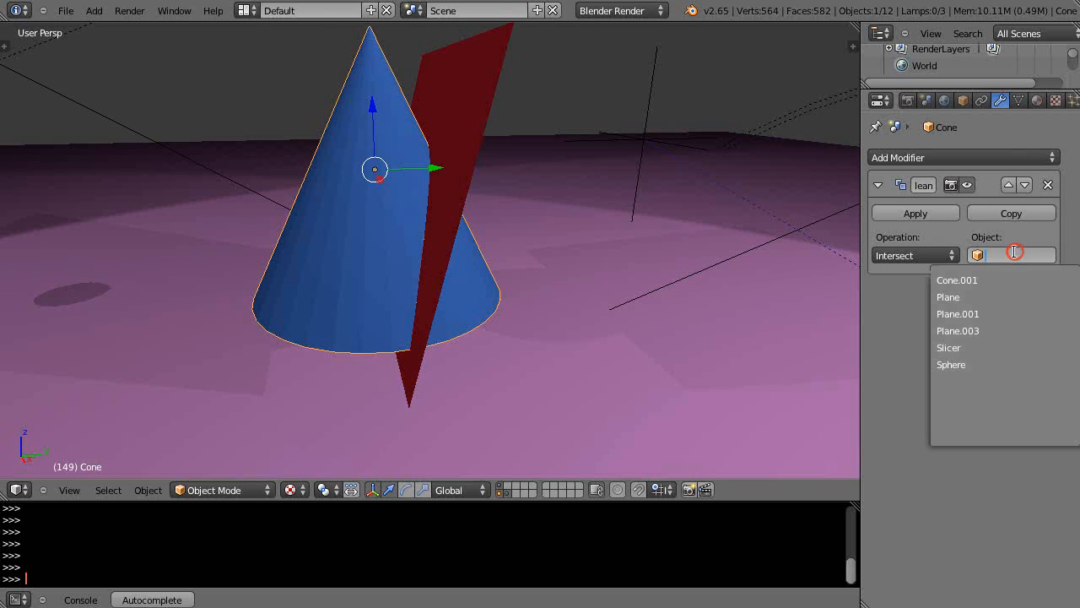
pyautogui.click(956, 346)
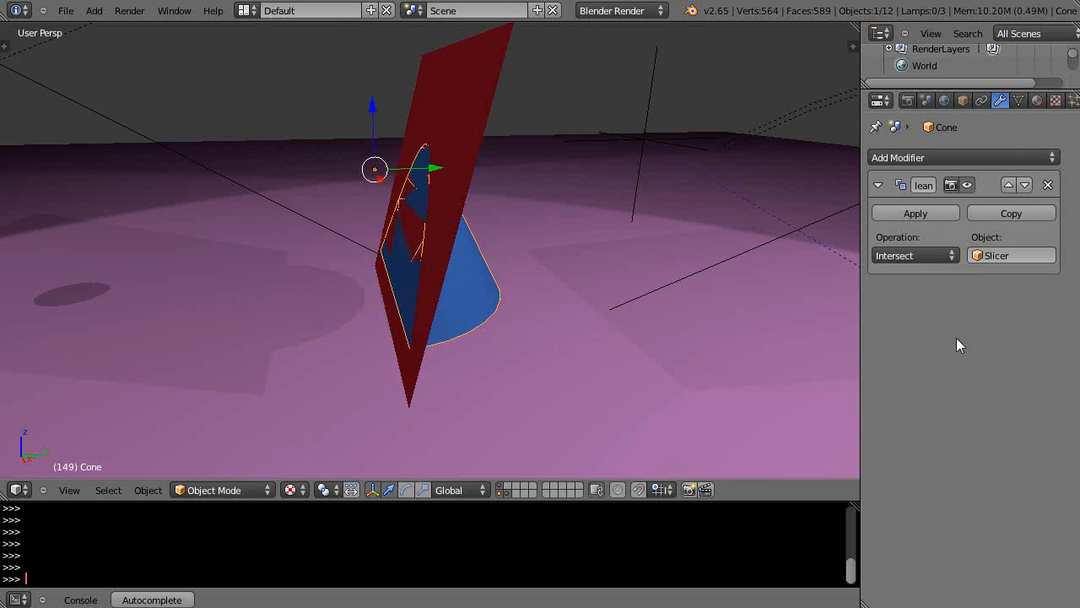
pyautogui.click(916, 214)
# Move the cut cone piece along Y away from the Slicer plane to expose its cut face
pyautogui.moveTo(435, 170); pyautogui.dragTo(237, 169)
pyautogui.moveTo(313, 265); pyautogui.dragTo(485, 263, button='middle')
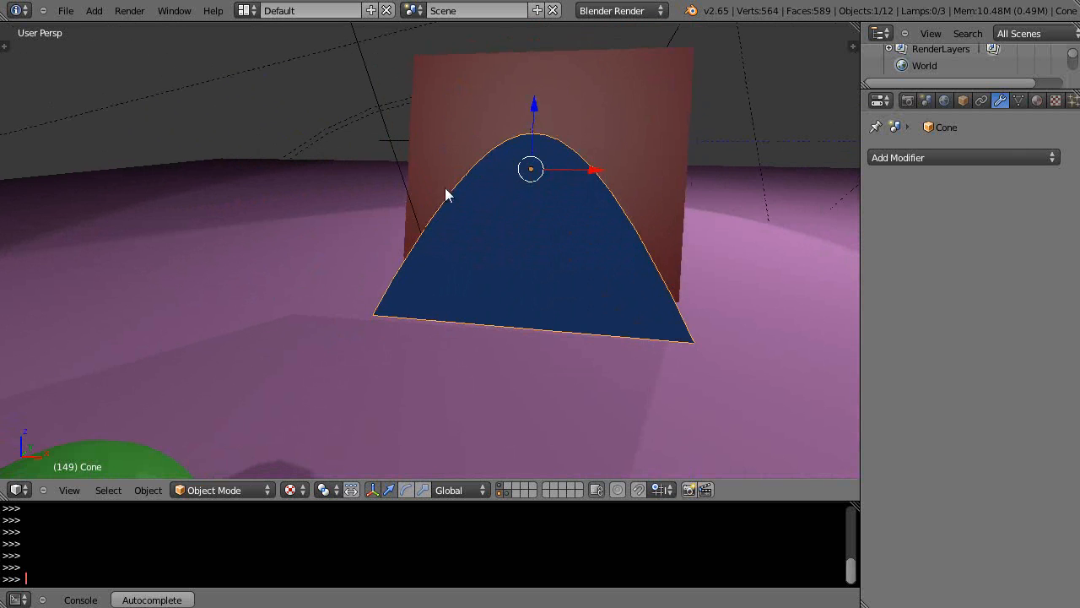
pyautogui.moveTo(696, 323); pyautogui.dragTo(625, 329, button='middle')
# Examine the cut cone piece beside the Slicer plane from close up and from a distance
pyautogui.scroll(-4, 627, 319)
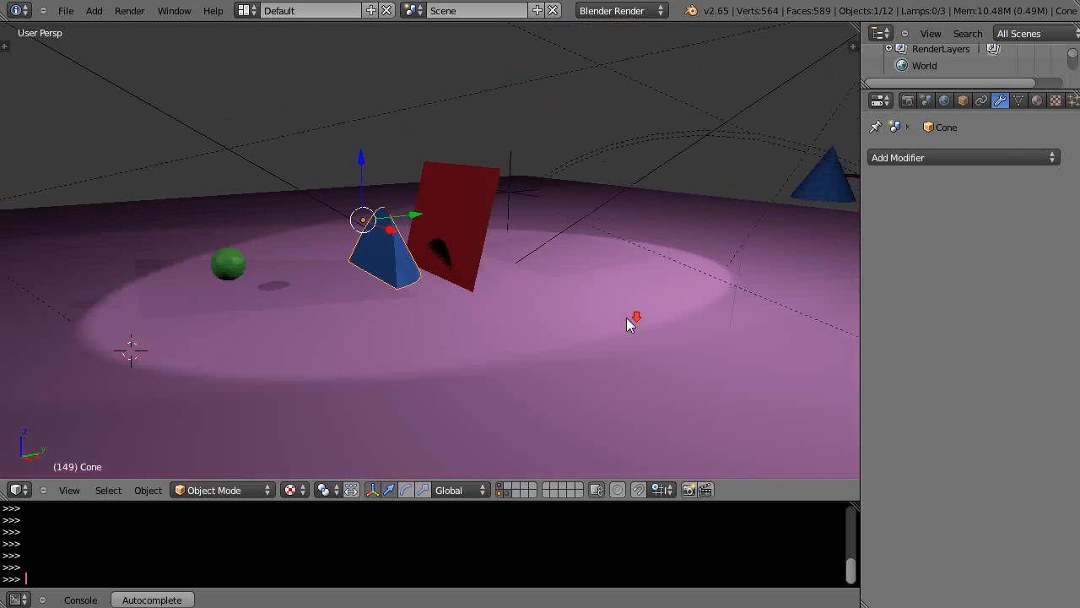
pyautogui.scroll(3, 628, 319)
pyautogui.scroll(-1, 628, 319)
pyautogui.scroll(1, 628, 319)
pyautogui.scroll(2, 629, 319)
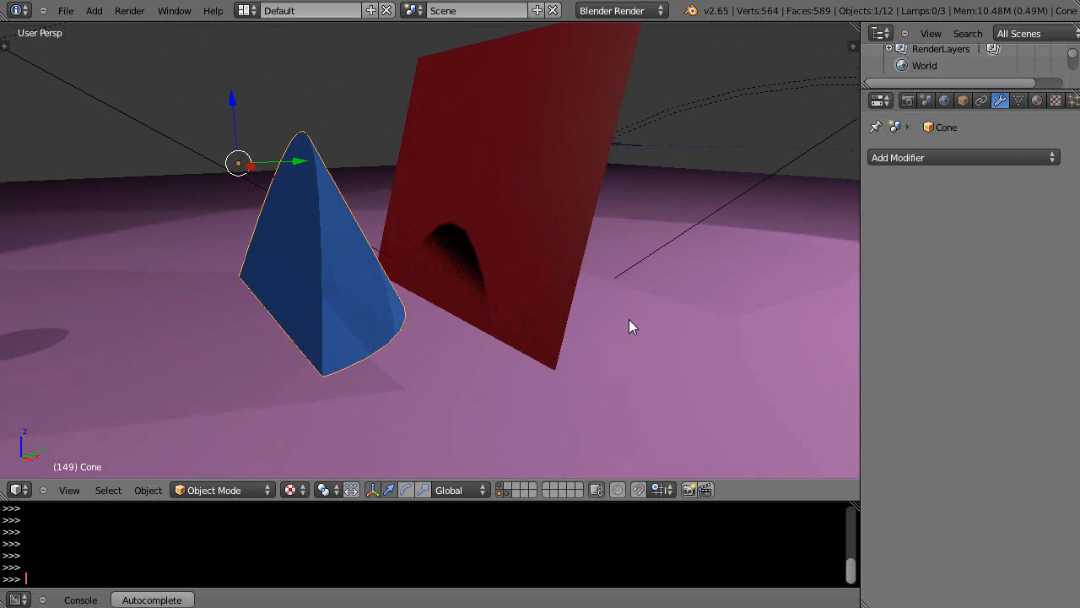
pyautogui.scroll(-4, 629, 319)
pyautogui.scroll(-3, 593, 310)
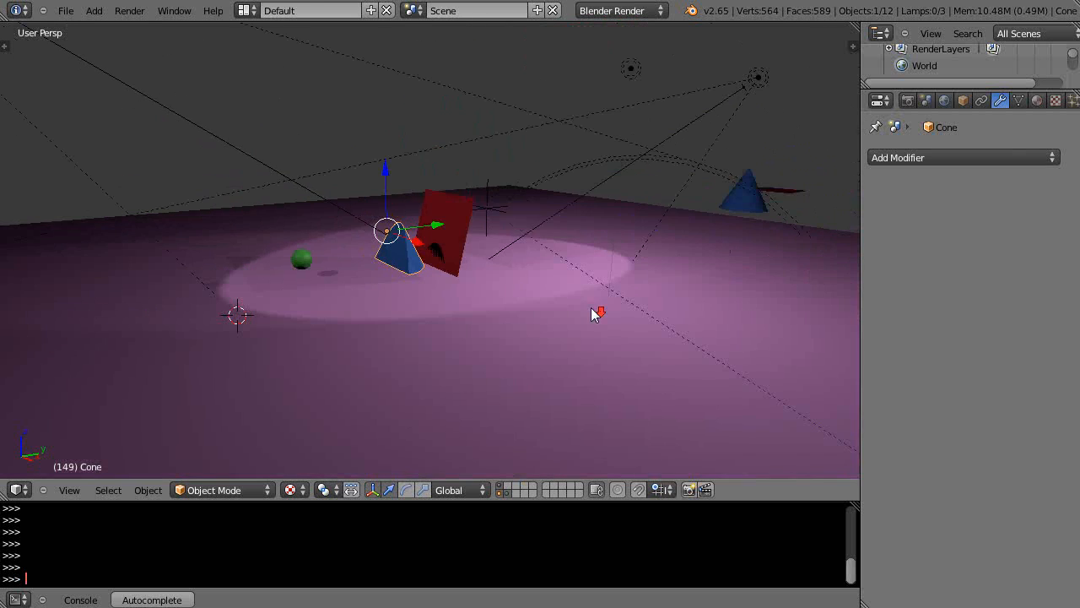
pyautogui.scroll(3, 592, 310)
pyautogui.scroll(4, 395, 314)
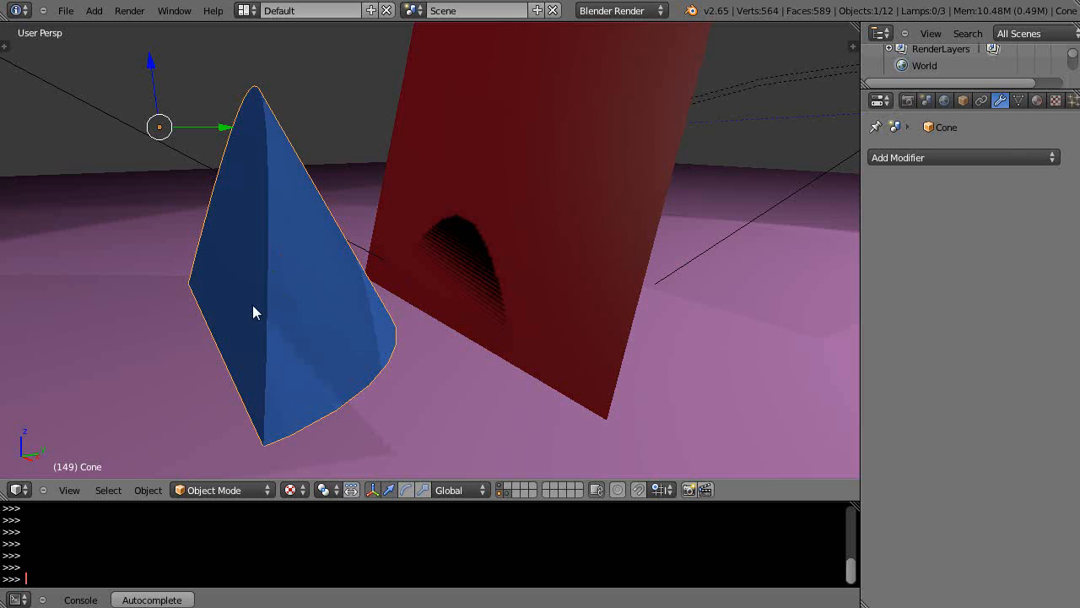
pyautogui.scroll(-4, 292, 340)
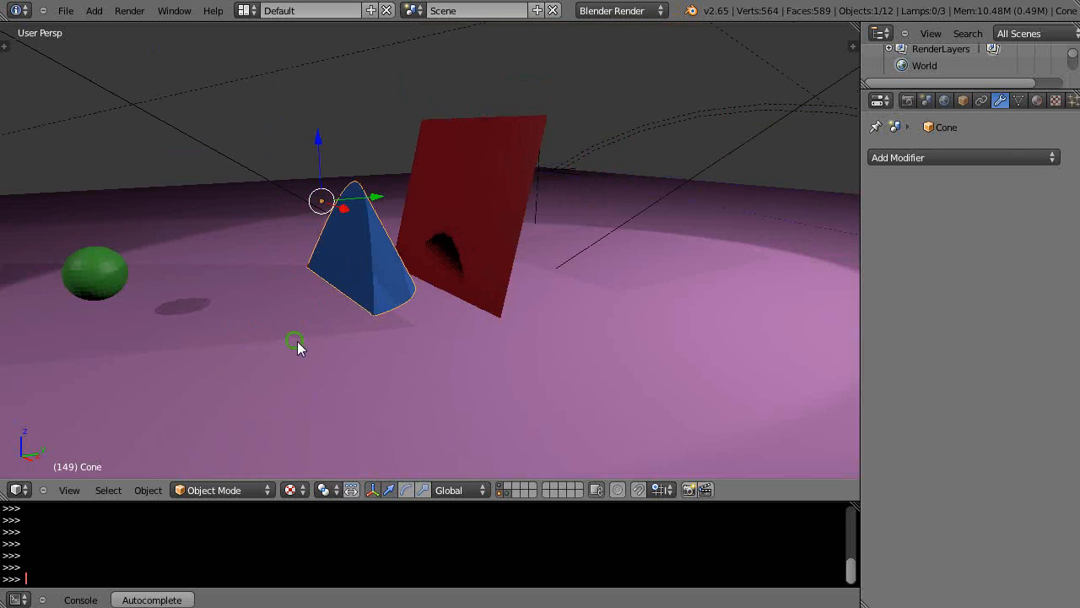
# Switch the cut cone piece to Edit Mode and examine the edges and curved outline of its cut face
pyautogui.moveTo(297, 341); pyautogui.dragTo(304, 341, button='middle')
pyautogui.press('Tab')
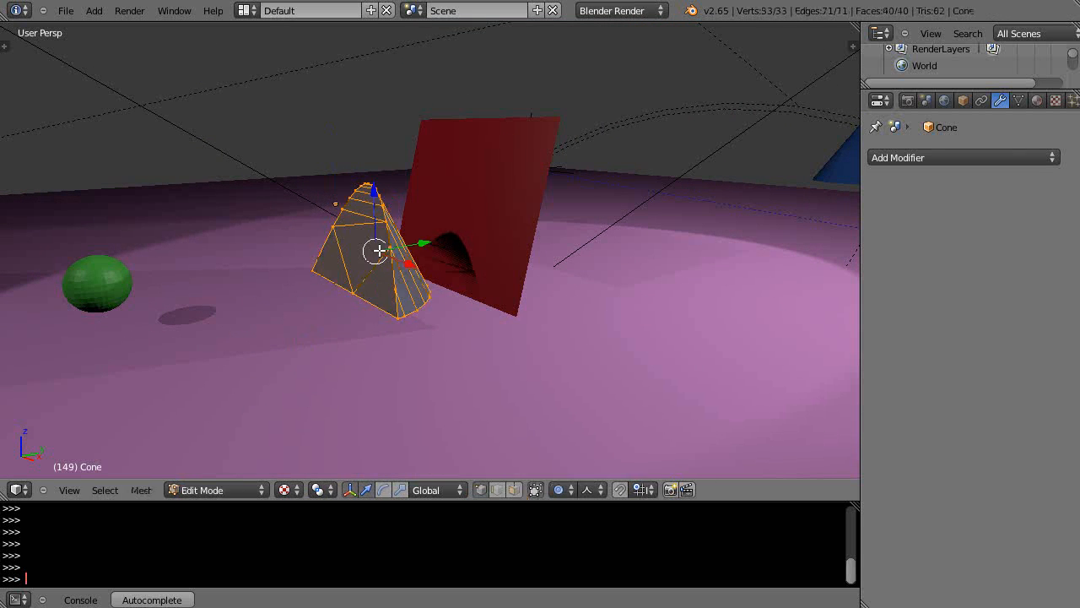
pyautogui.scroll(3, 342, 268)
pyautogui.moveTo(362, 278); pyautogui.dragTo(412, 279, button='middle')
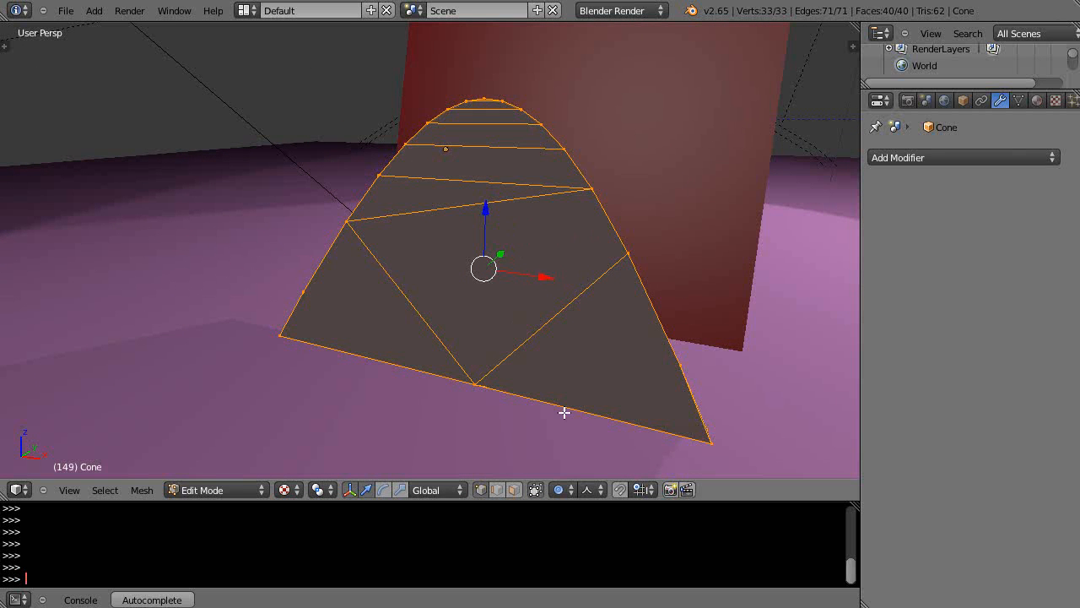
pyautogui.moveTo(529, 318); pyautogui.dragTo(475, 284, button='middle')
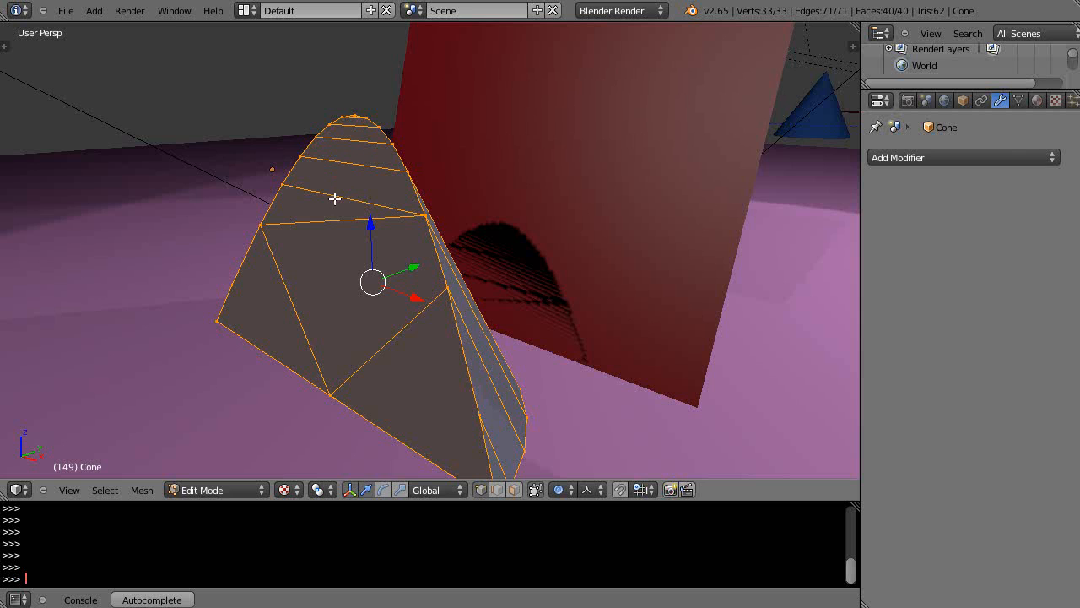
pyautogui.moveTo(341, 292); pyautogui.dragTo(386, 289, button='middle')
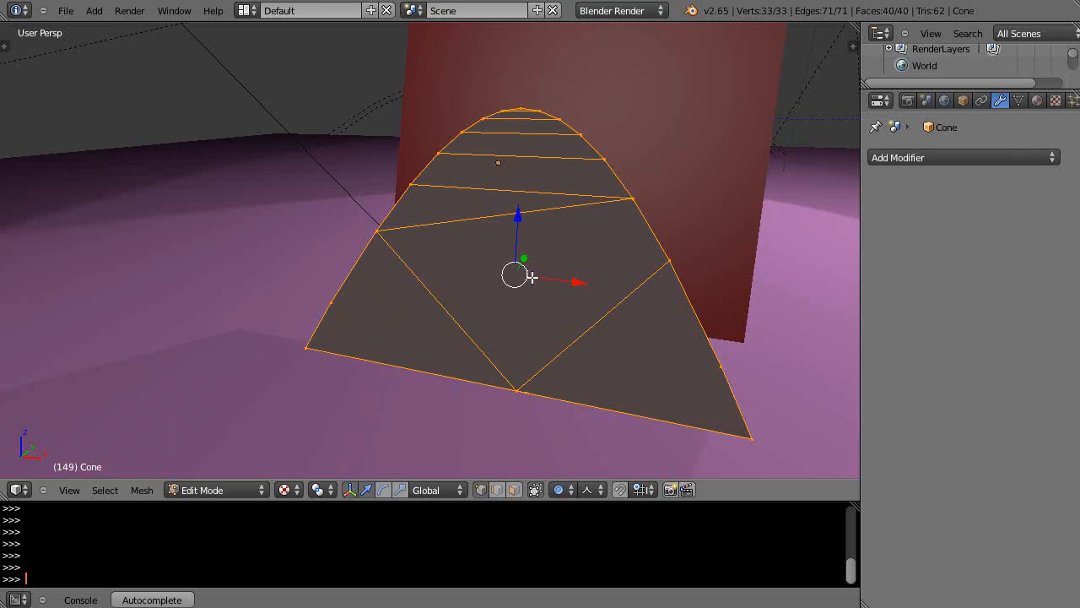
# In edge select mode, clear the selection and select only the curved outline edges of the cone piece's cut face, from base corner to base corner
pyautogui.moveTo(531, 277); pyautogui.dragTo(451, 272, button='middle')
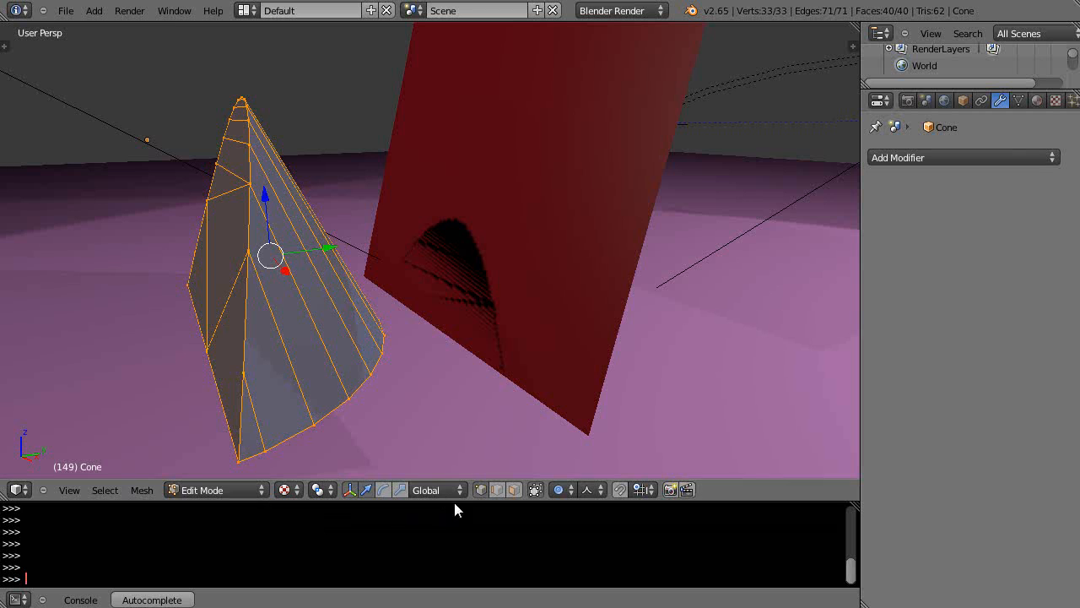
pyautogui.click(498, 491)
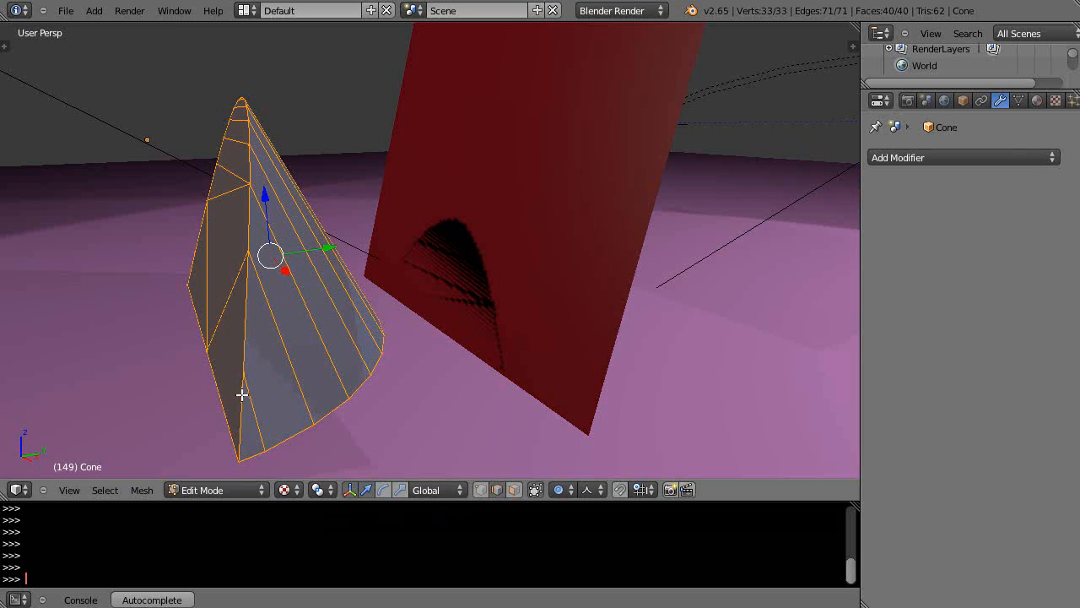
pyautogui.press('a')
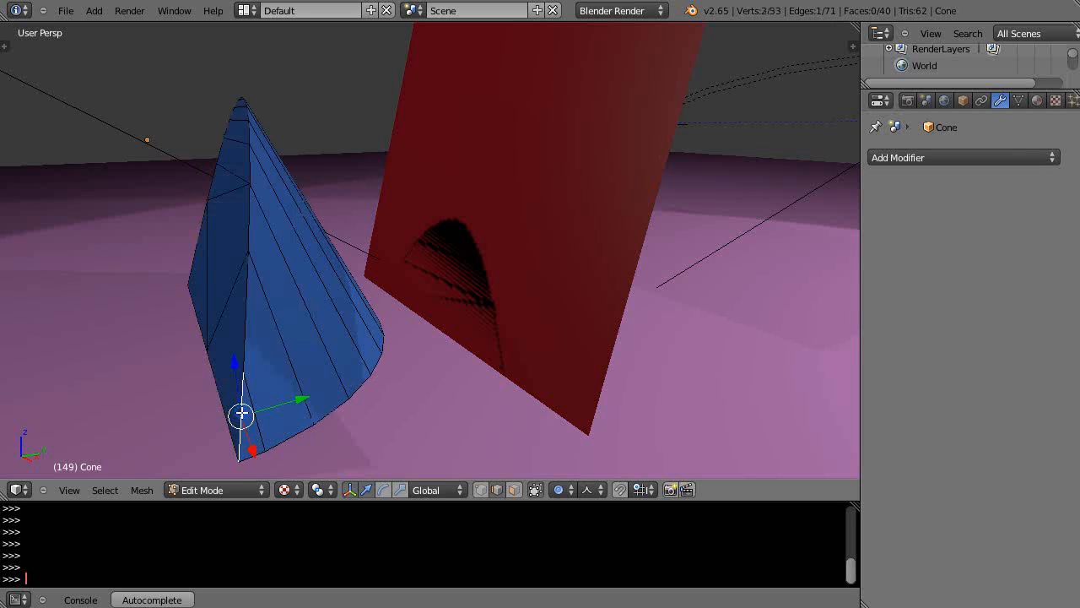
pyautogui.keyDown('alt'); pyautogui.rightClick(243, 344); pyautogui.keyUp('alt')
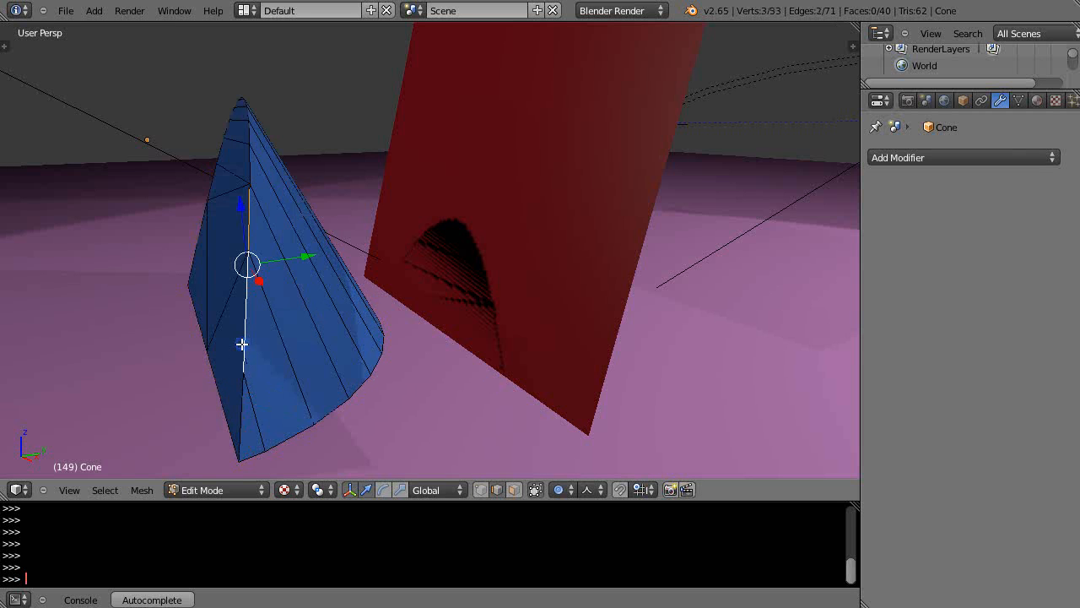
pyautogui.keyDown('shift'); pyautogui.rightClick(242, 388); pyautogui.keyUp('shift')
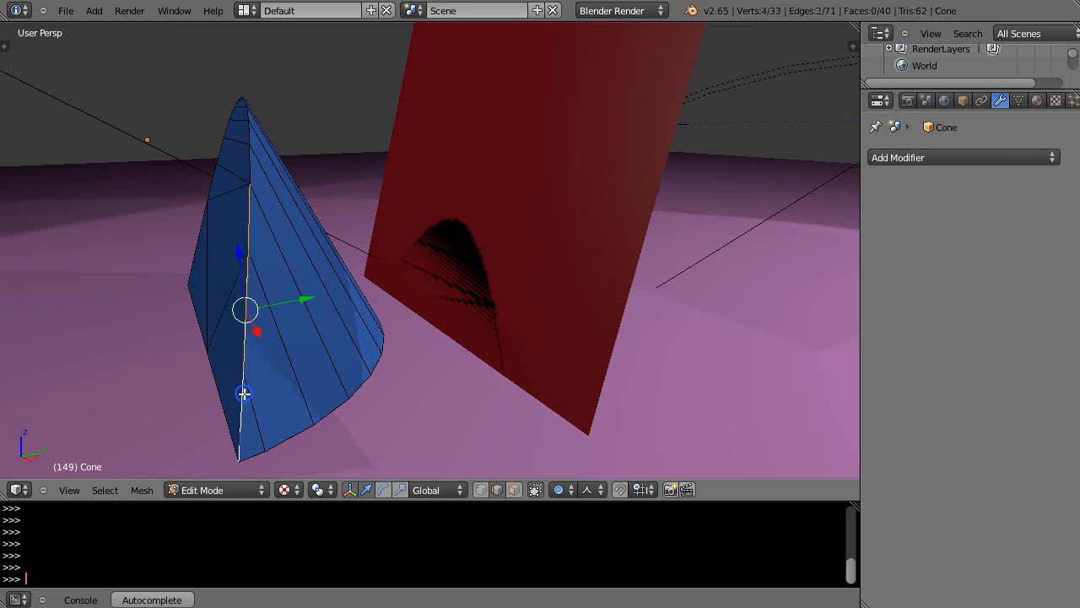
pyautogui.keyDown('alt'); pyautogui.keyDown('shift'); pyautogui.rightClick(251, 170); pyautogui.keyUp('shift'); pyautogui.keyUp('alt')
pyautogui.moveTo(252, 234); pyautogui.dragTo(359, 249, button='middle')
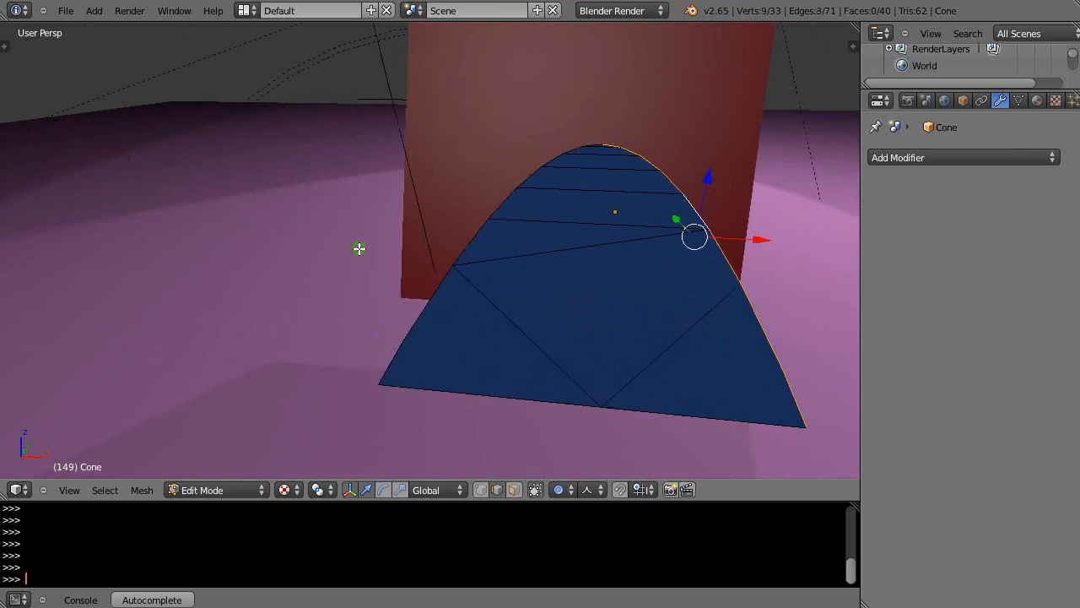
pyautogui.keyDown('alt'); pyautogui.keyDown('shift'); pyautogui.rightClick(553, 158); pyautogui.keyUp('shift'); pyautogui.keyUp('alt')
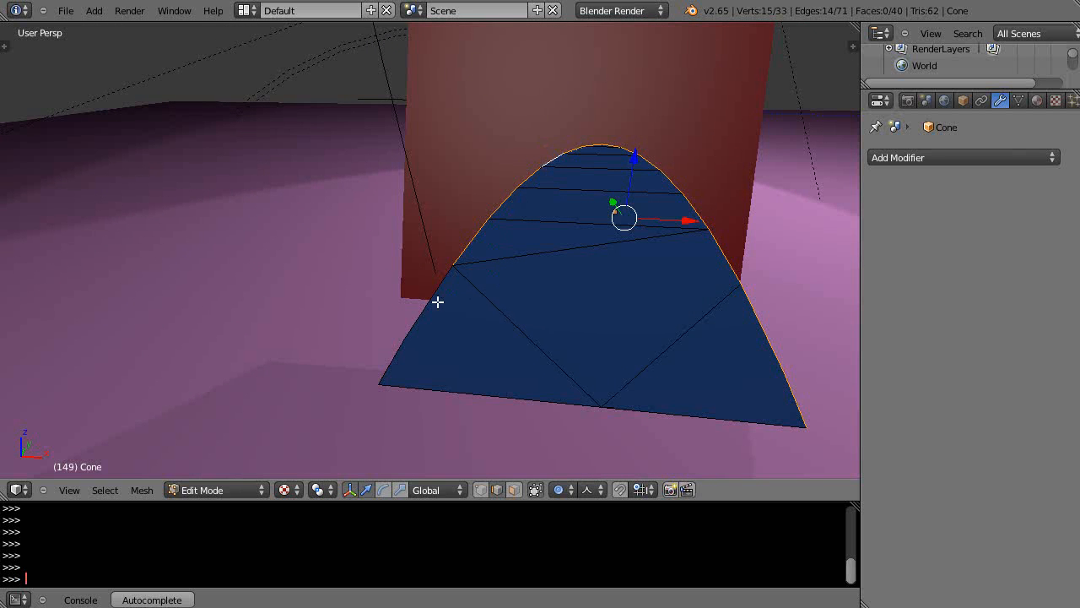
pyautogui.keyDown('shift'); pyautogui.rightClick(390, 366); pyautogui.keyUp('shift')
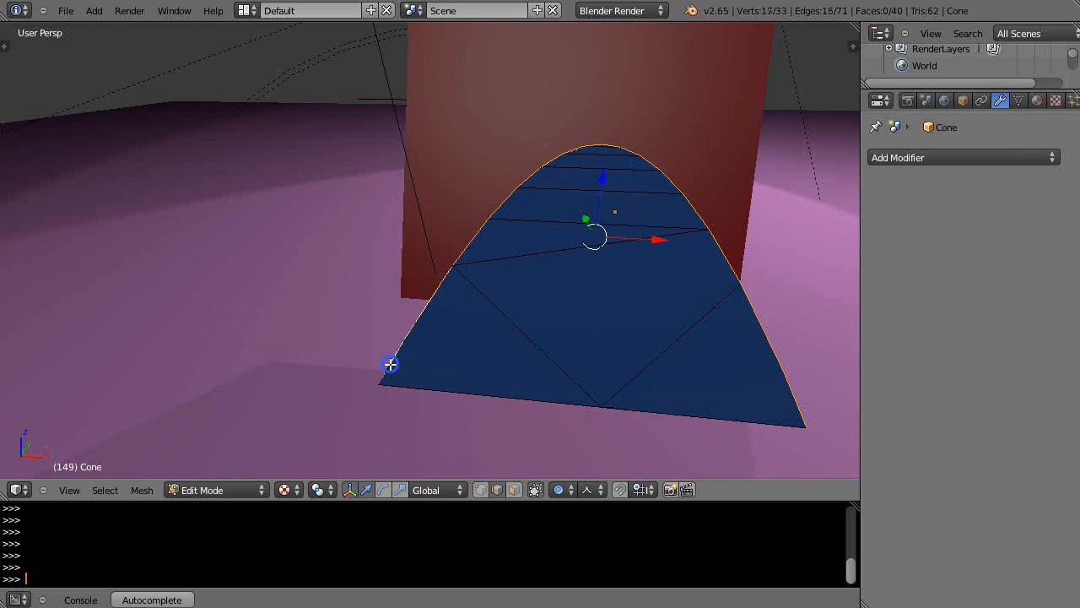
pyautogui.keyDown('shift'); pyautogui.rightClick(465, 397); pyautogui.keyUp('shift')
pyautogui.keyDown('shift'); pyautogui.rightClick(685, 416); pyautogui.keyUp('shift')
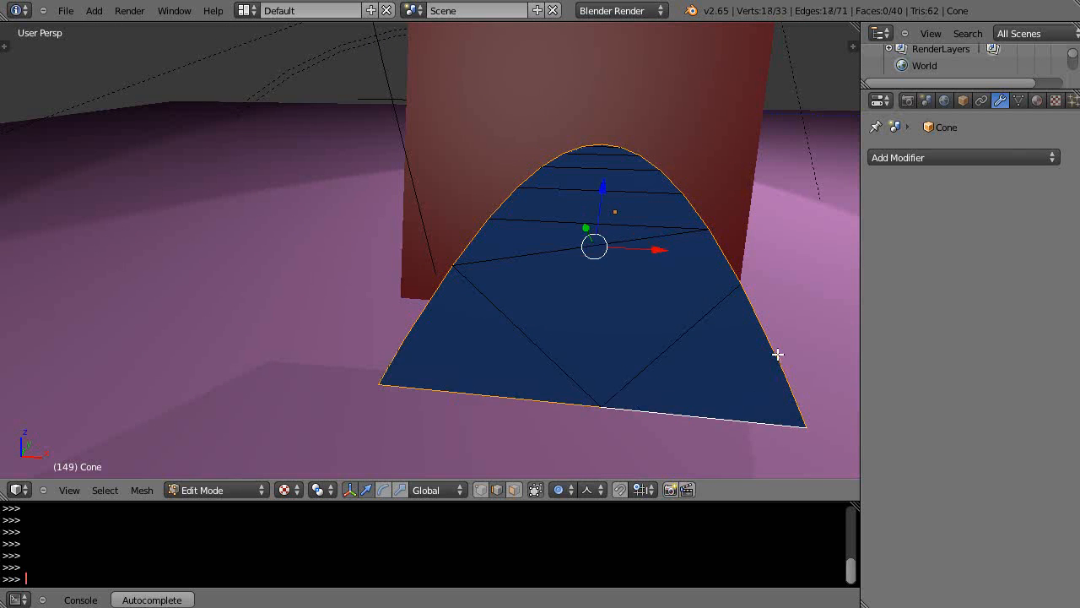
pyautogui.moveTo(778, 354); pyautogui.dragTo(557, 323, button='middle')
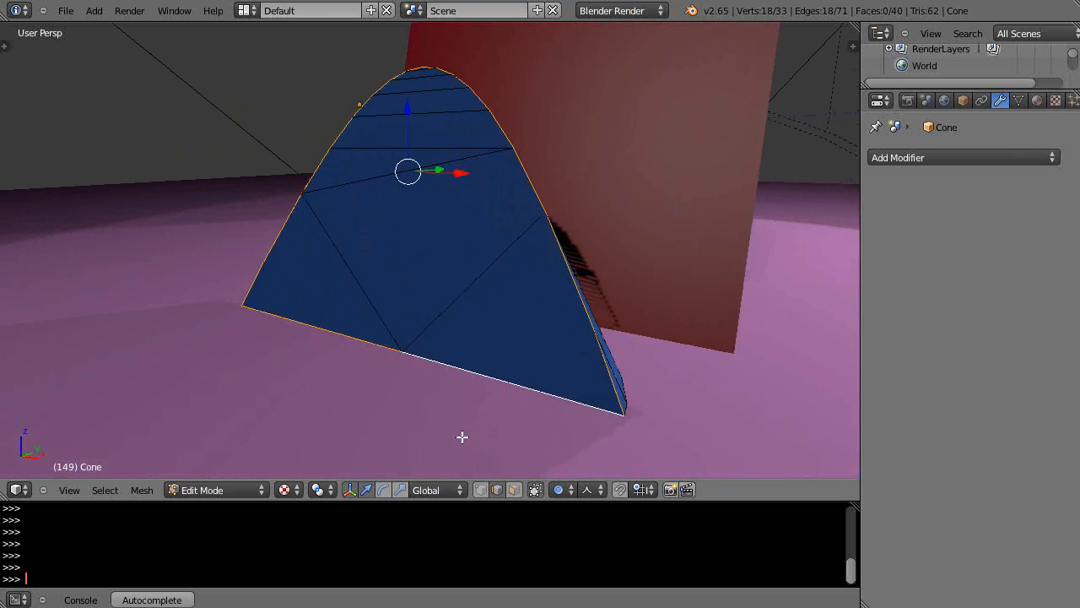
pyautogui.keyDown('shift'); pyautogui.rightClick(488, 374); pyautogui.keyUp('shift')
pyautogui.keyDown('shift'); pyautogui.rightClick(313, 330); pyautogui.keyUp('shift')
# Separate the selected curved outline edges into their own mesh object and return to Object Mode
pyautogui.moveTo(423, 302)
pyautogui.mouseDown(button='middle')
pyautogui.moveTo(535, 321)
pyautogui.moveTo(403, 306)
pyautogui.moveTo(422, 296)
pyautogui.mouseUp(button='middle')
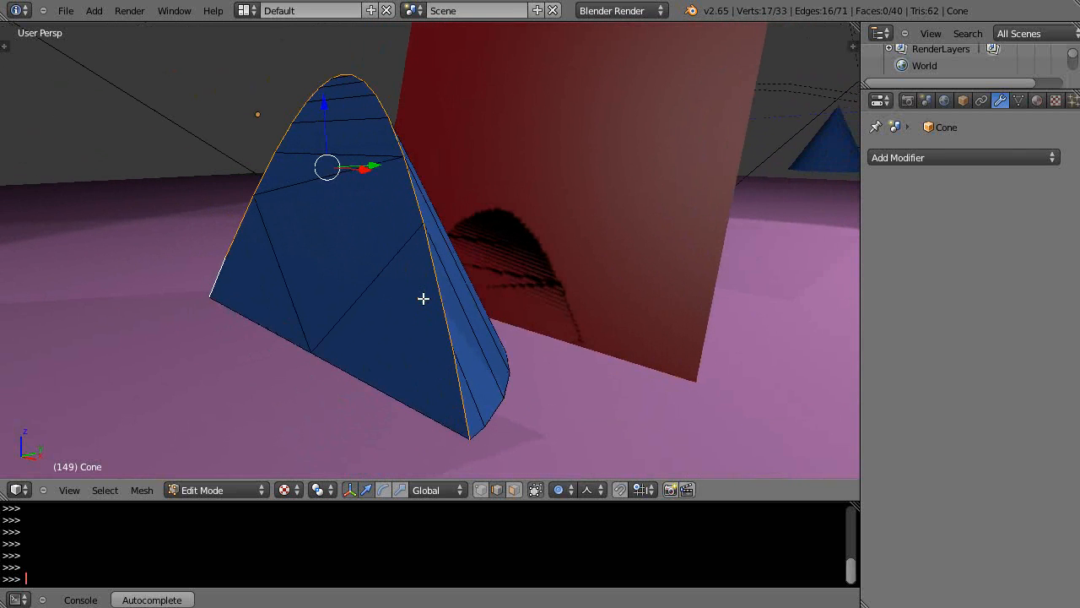
pyautogui.press('p')
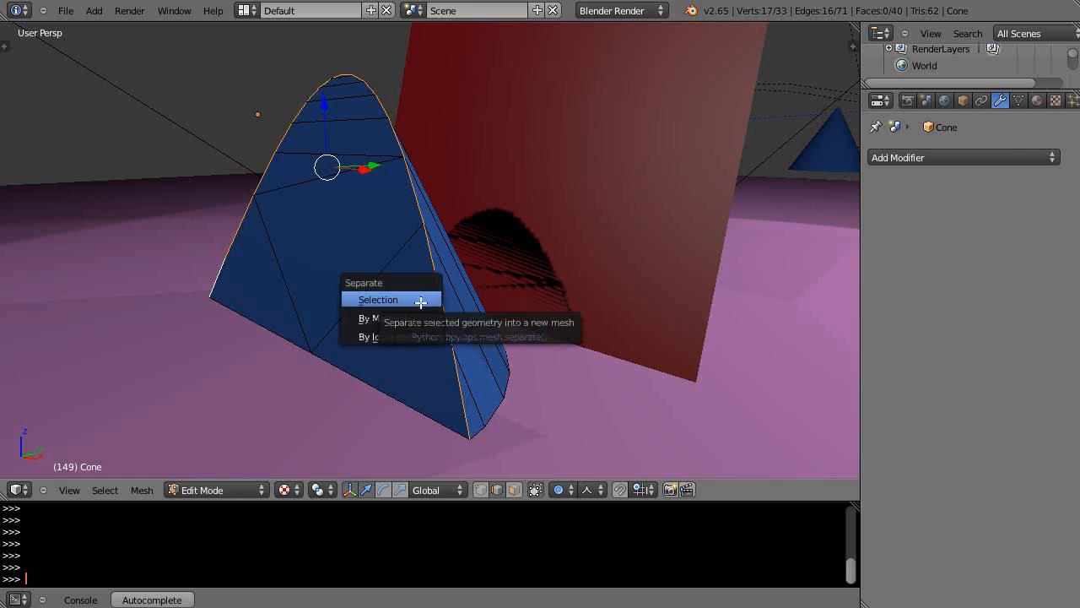
pyautogui.click(399, 301)
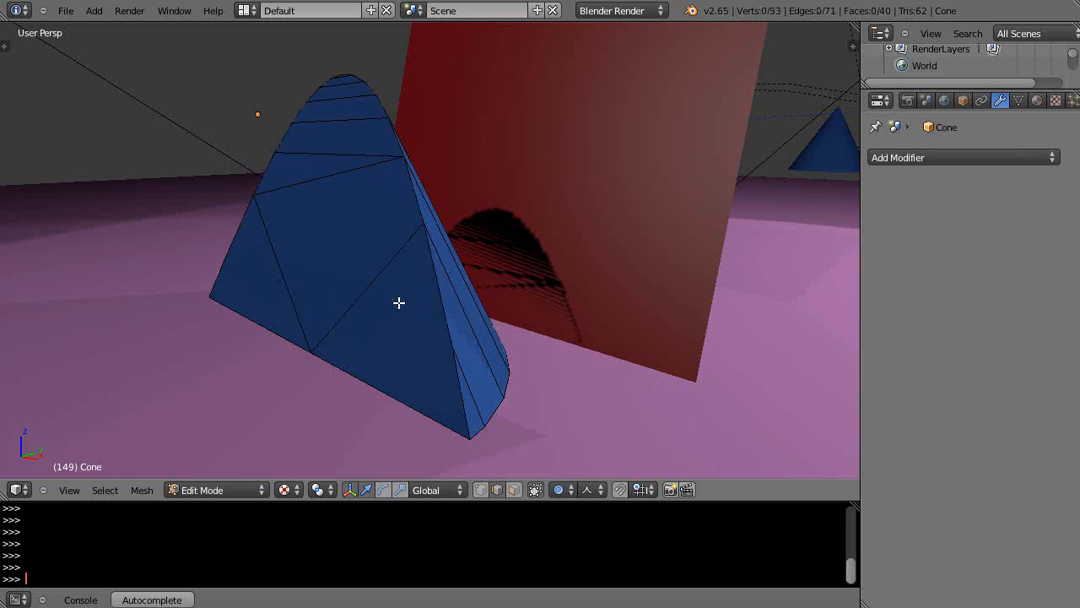
pyautogui.press('Tab')
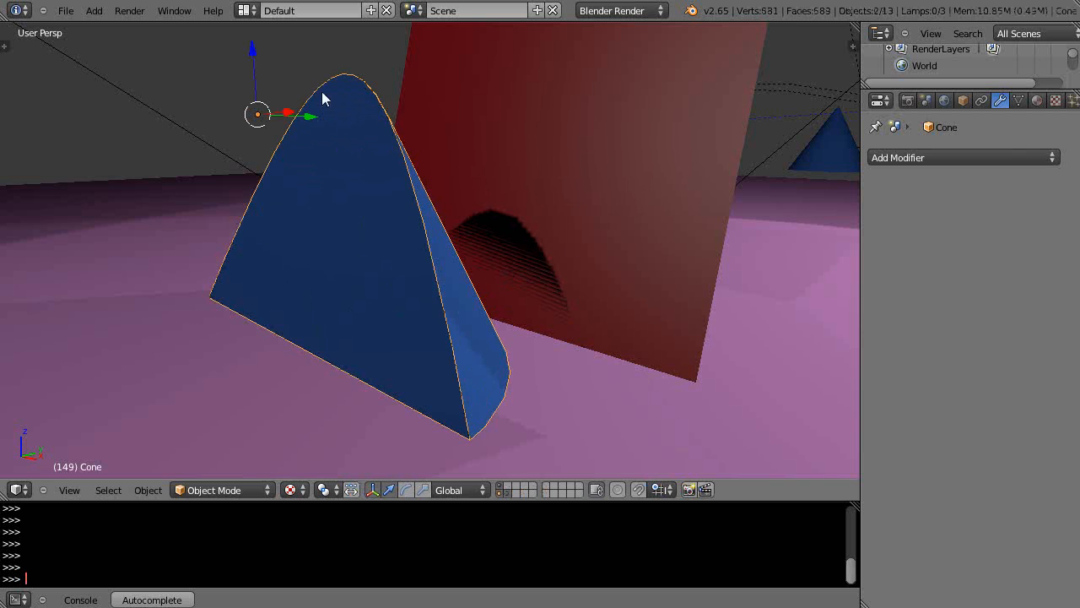
# Move the cone piece and its separated outline together a short distance along Y, farther from the Slicer plane
pyautogui.press('g')
pyautogui.press('y')
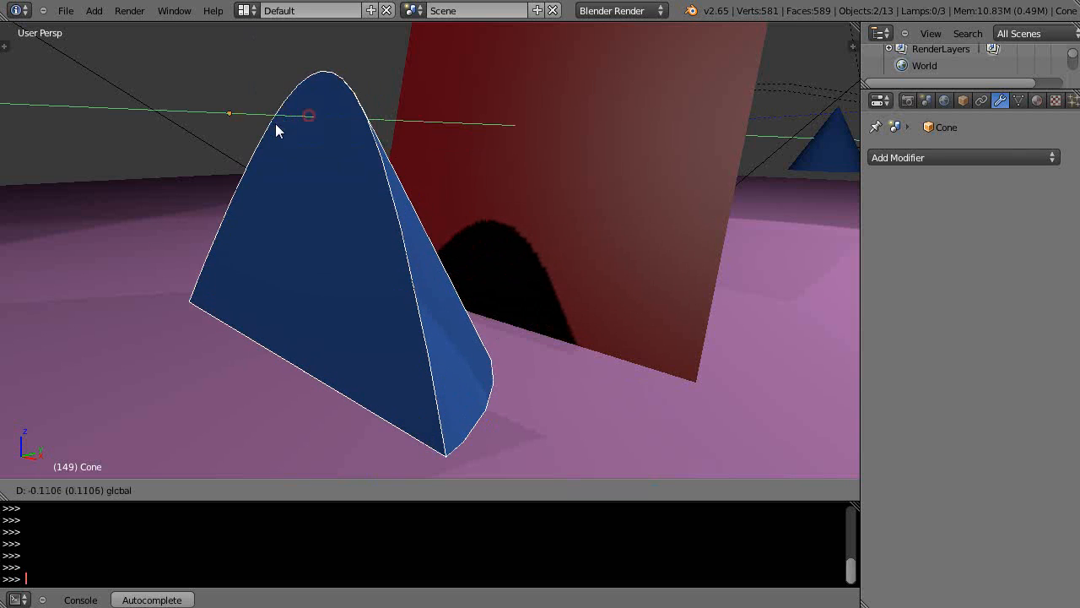
pyautogui.click(293, 133)
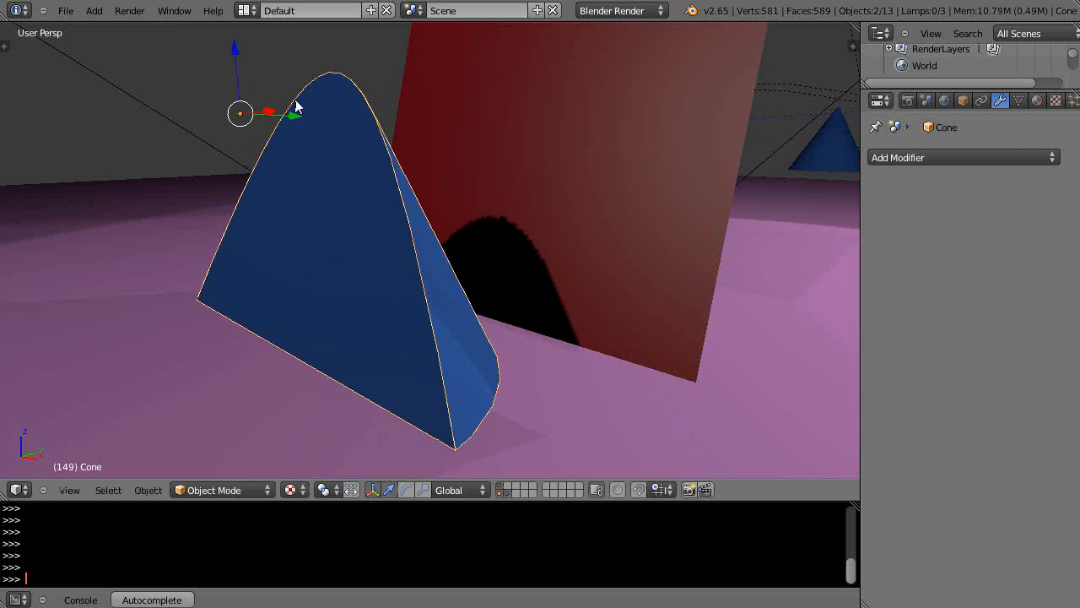
# Select only the separated curve outline and move it along Y, clear of the cone piece's cut face
pyautogui.rightClick(296, 107)
pyautogui.press('g')
pyautogui.press('y')
pyautogui.click(162, 140)
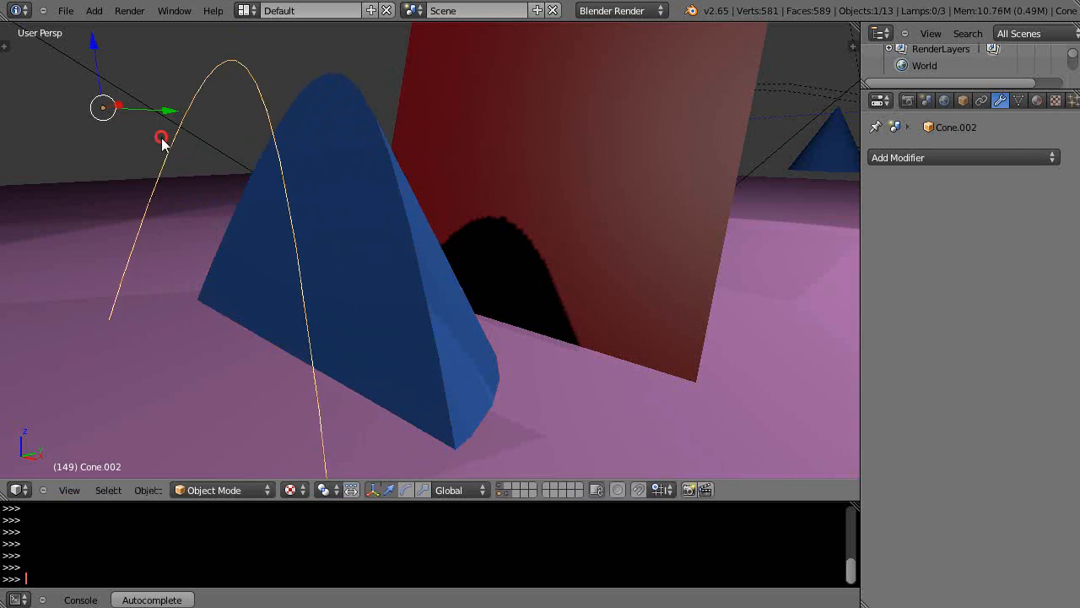
# Examine the separated curve next to the cone piece and Slicer plane from the front, the side and an oblique angle
pyautogui.moveTo(395, 233); pyautogui.dragTo(462, 229, button='middle')
pyautogui.scroll(-5, 477, 238)
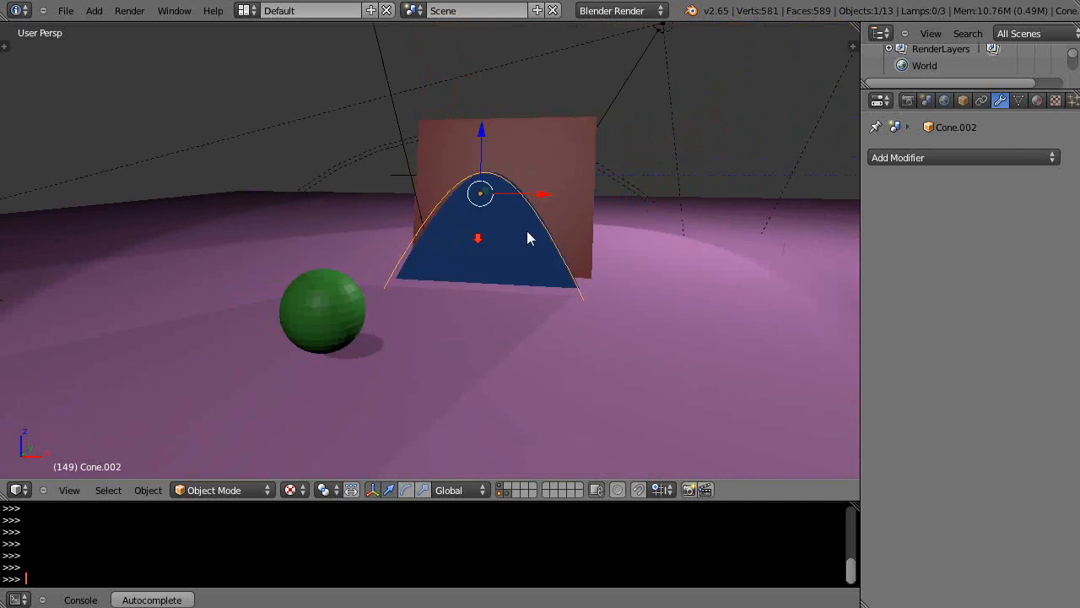
pyautogui.moveTo(528, 233); pyautogui.dragTo(430, 263, button='middle')
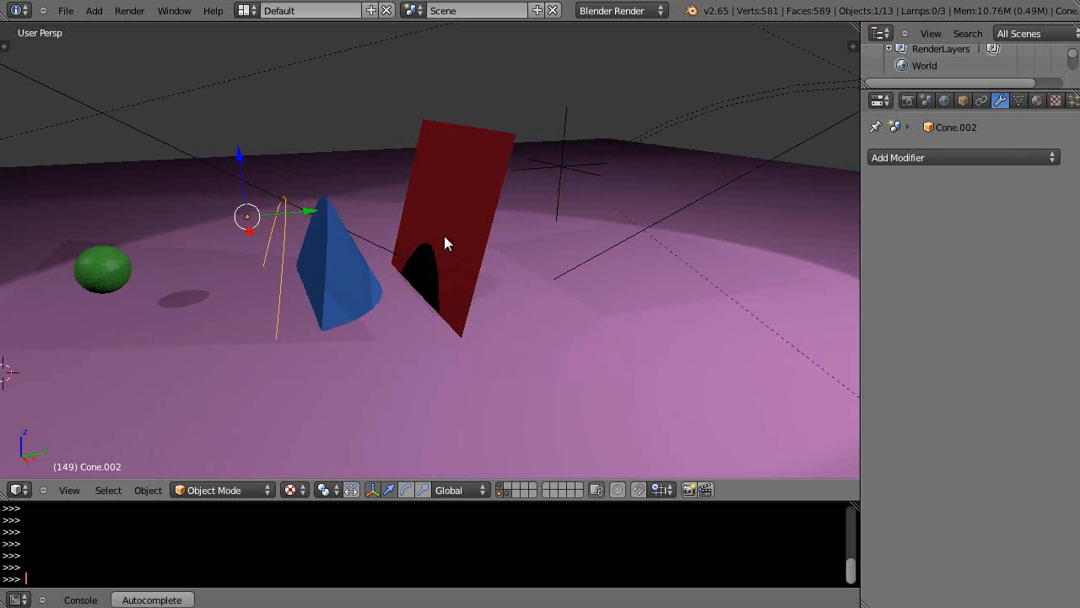
pyautogui.moveTo(445, 238); pyautogui.dragTo(448, 263, button='middle')
pyautogui.scroll(-3, 500, 273)
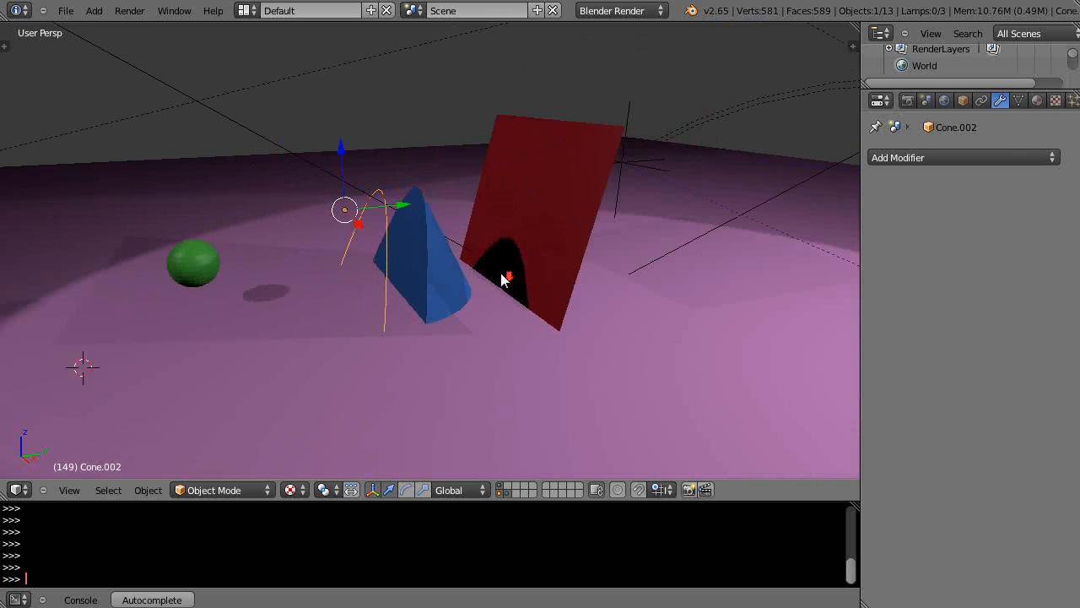
pyautogui.scroll(3, 385, 274)
pyautogui.moveTo(402, 293); pyautogui.dragTo(477, 282, button='middle')
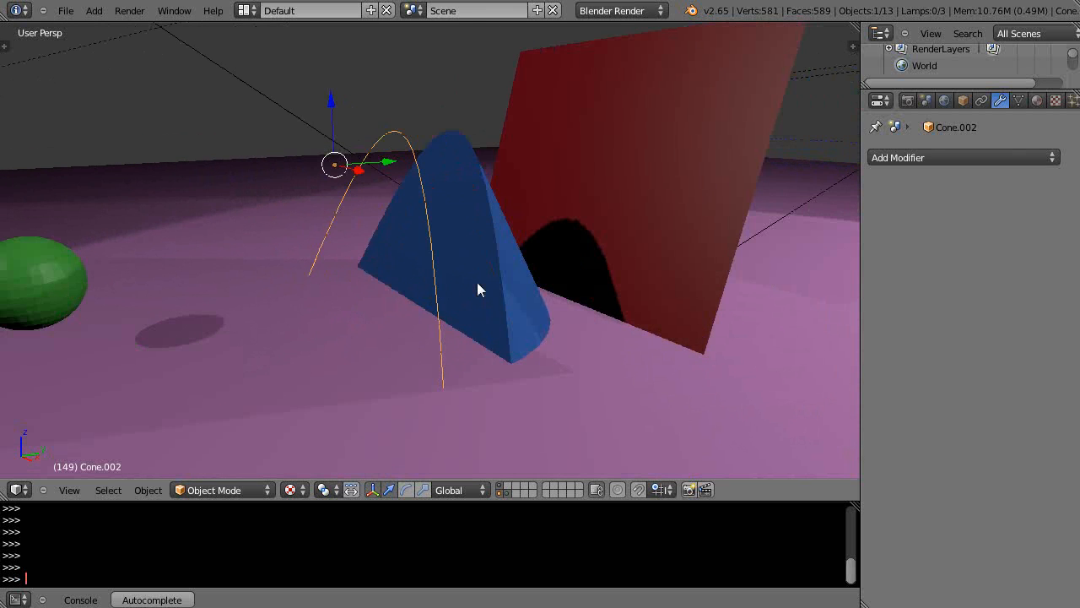